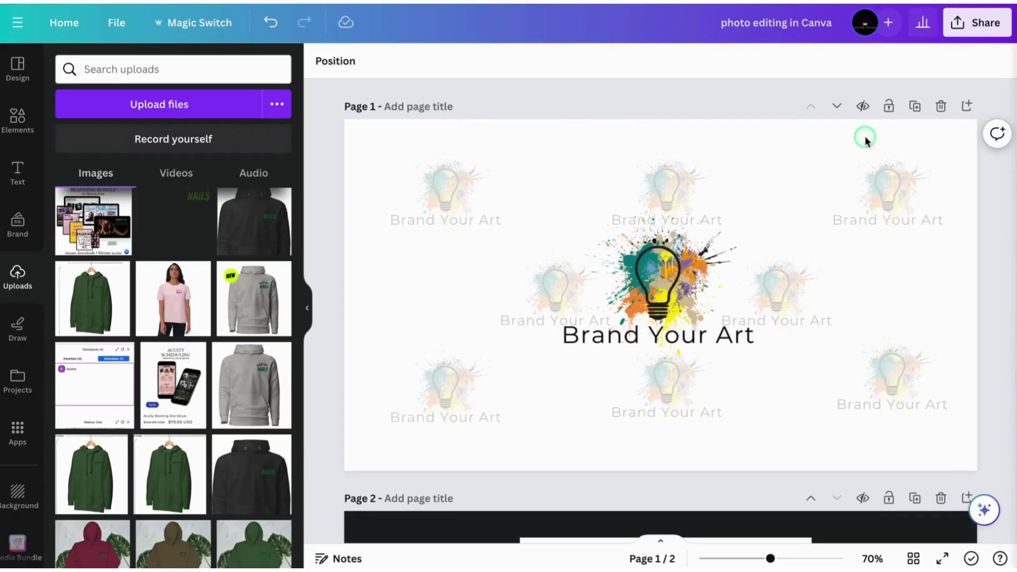
# Select each faded watermark logo on page 1 in turn, then select the whole page.
pyautogui.scroll(-10, 258, 240)
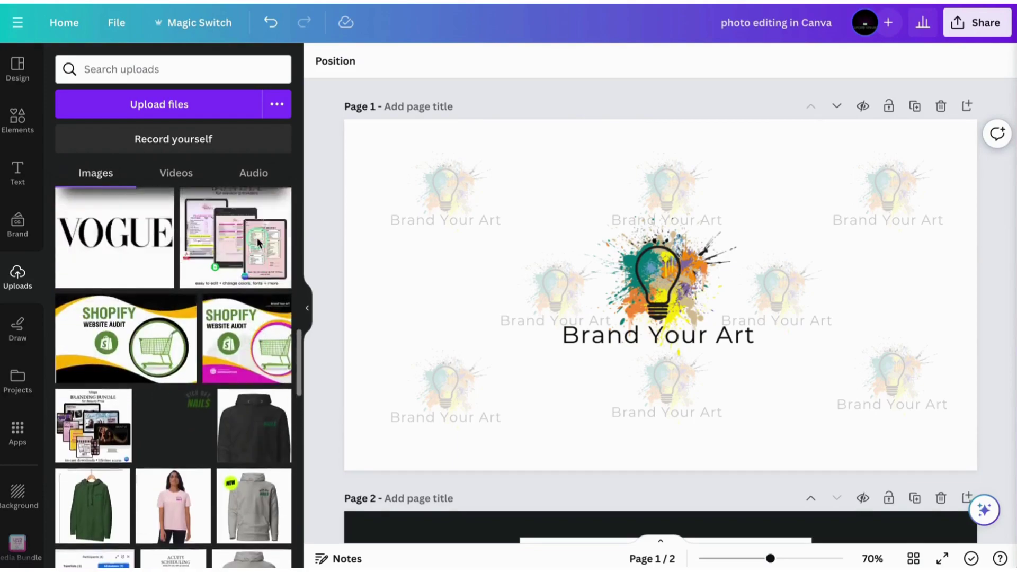
pyautogui.scroll(3, 258, 239)
pyautogui.scroll(8, 258, 239)
pyautogui.scroll(-5, 258, 241)
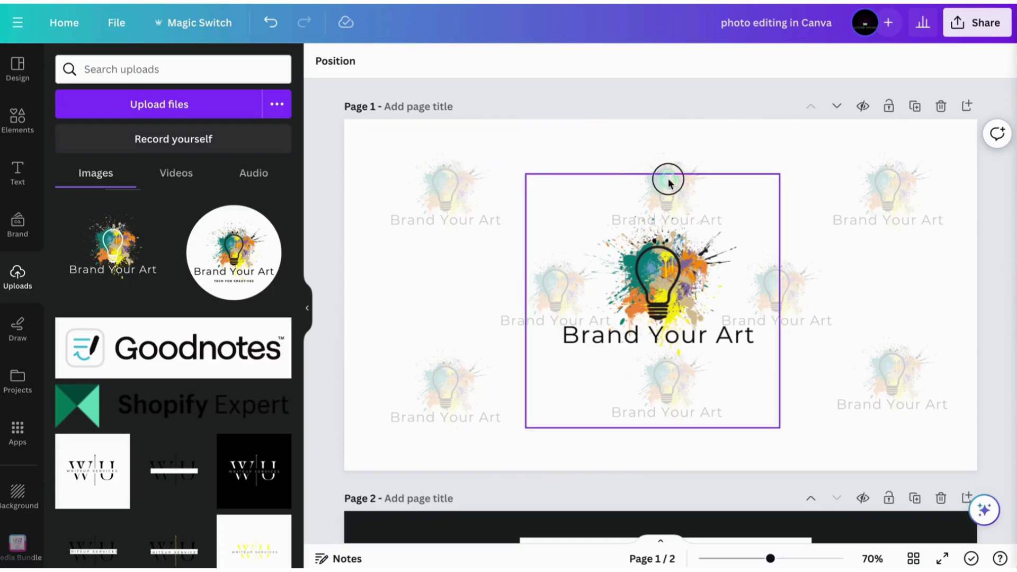
pyautogui.click(870, 174)
pyautogui.click(603, 173)
pyautogui.click(450, 175)
pyautogui.click(662, 175)
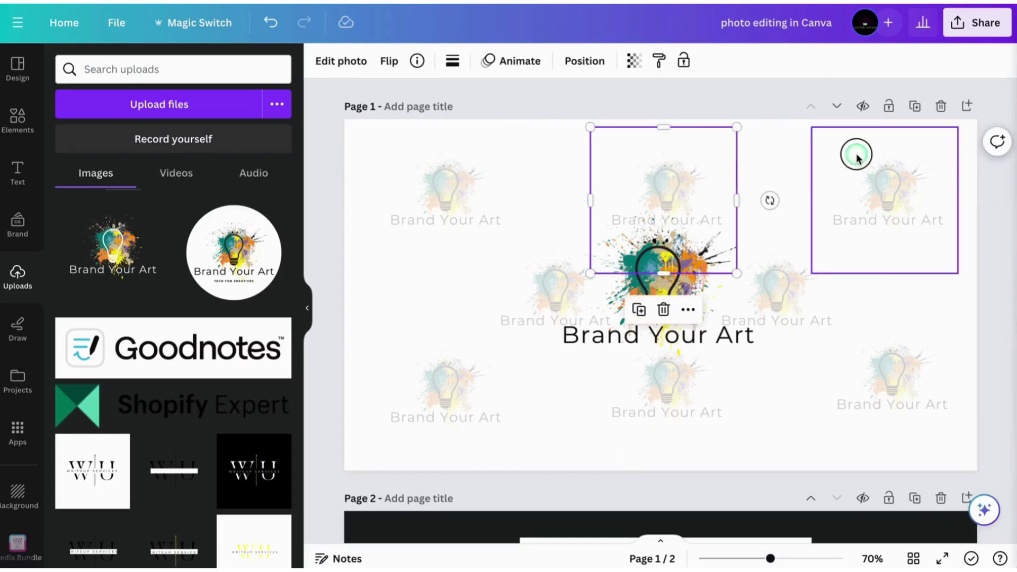
pyautogui.click(858, 159)
pyautogui.click(710, 363)
pyautogui.click(417, 391)
pyautogui.click(424, 195)
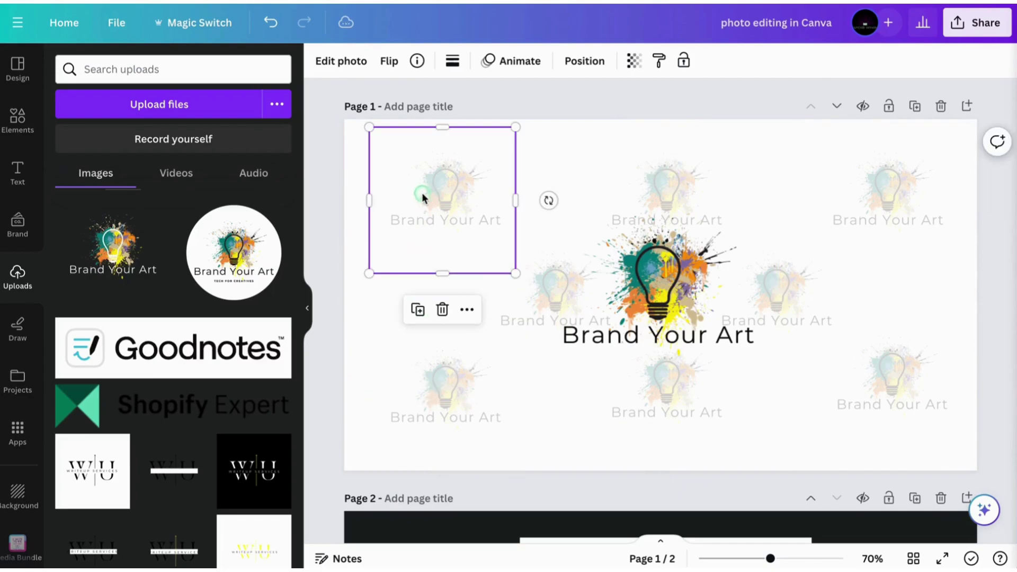
pyautogui.click(920, 196)
pyautogui.click(841, 325)
pyautogui.click(705, 249)
pyautogui.click(665, 158)
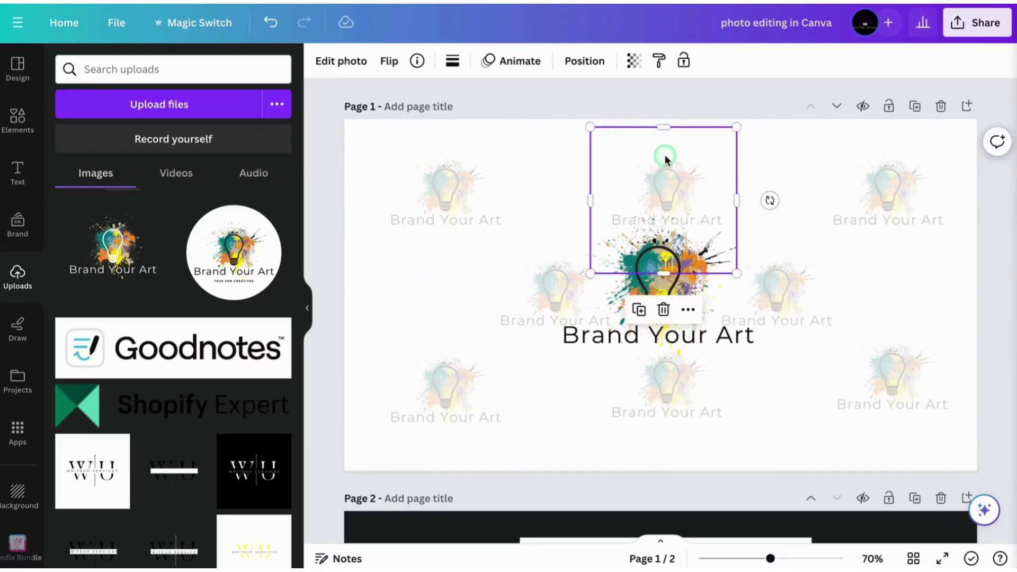
pyautogui.click(456, 159)
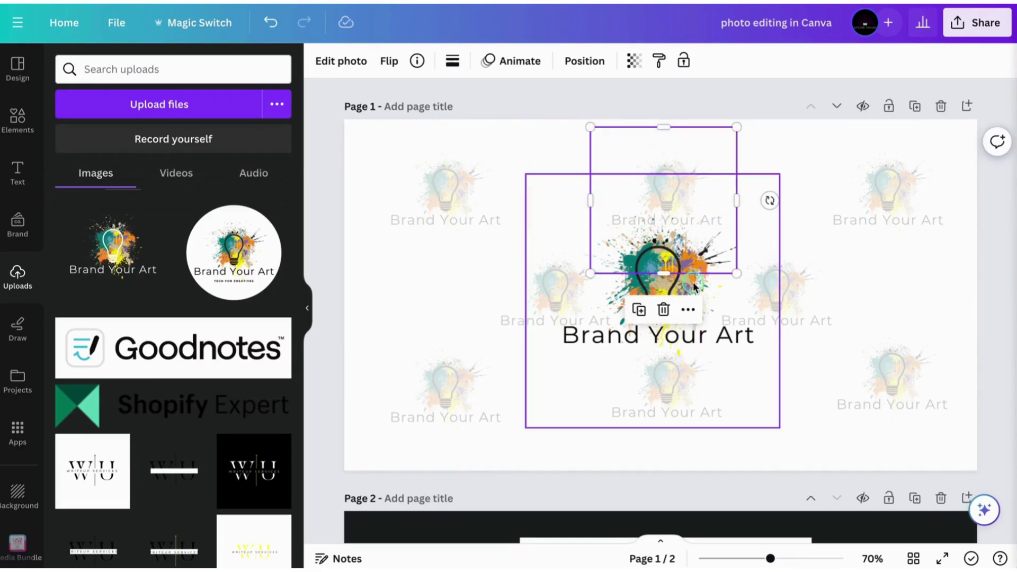
pyautogui.click(806, 152)
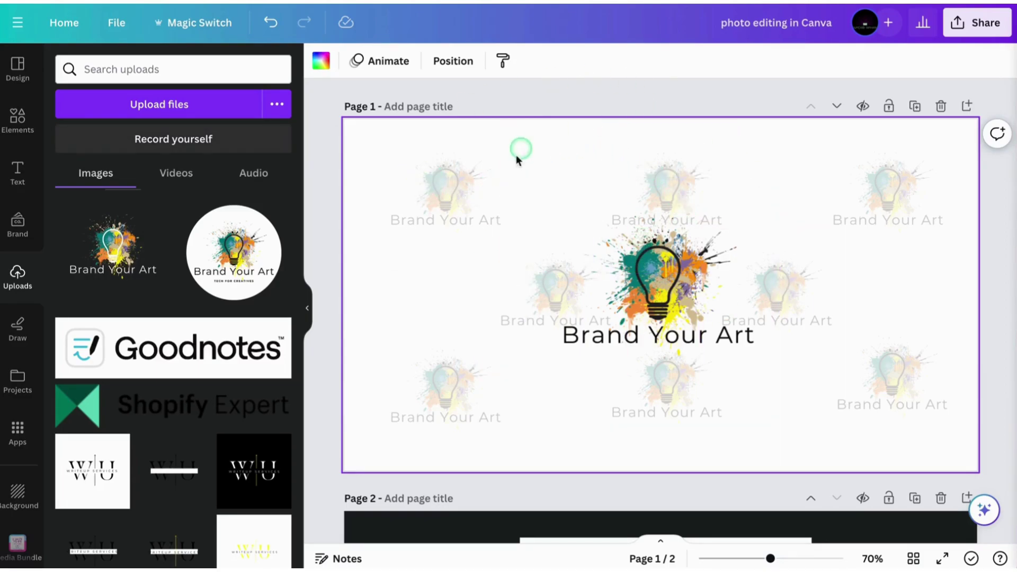
# Set the top-left watermark logo's transparency to 100, then back to 19.
pyautogui.click(408, 170)
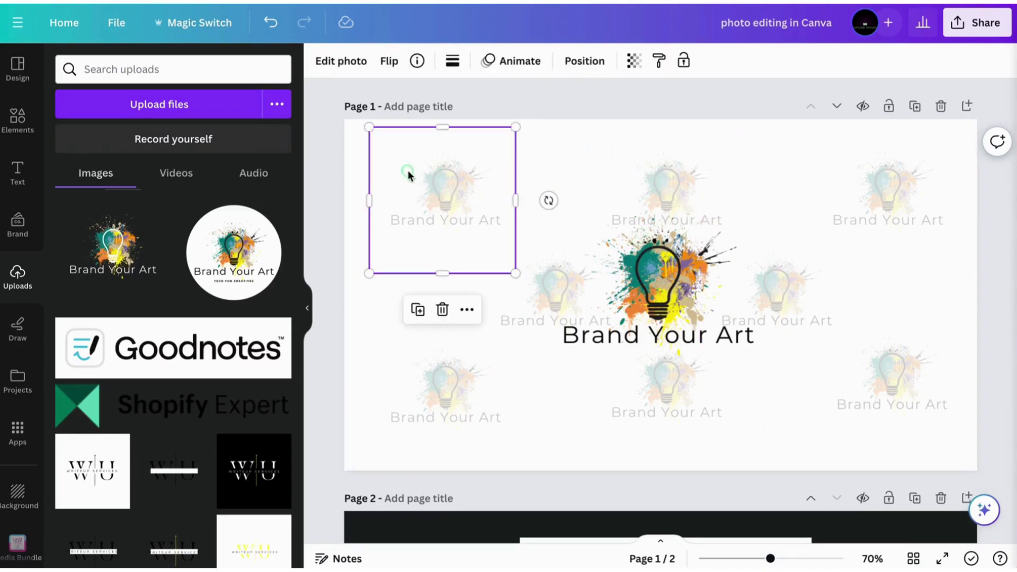
pyautogui.click(634, 62)
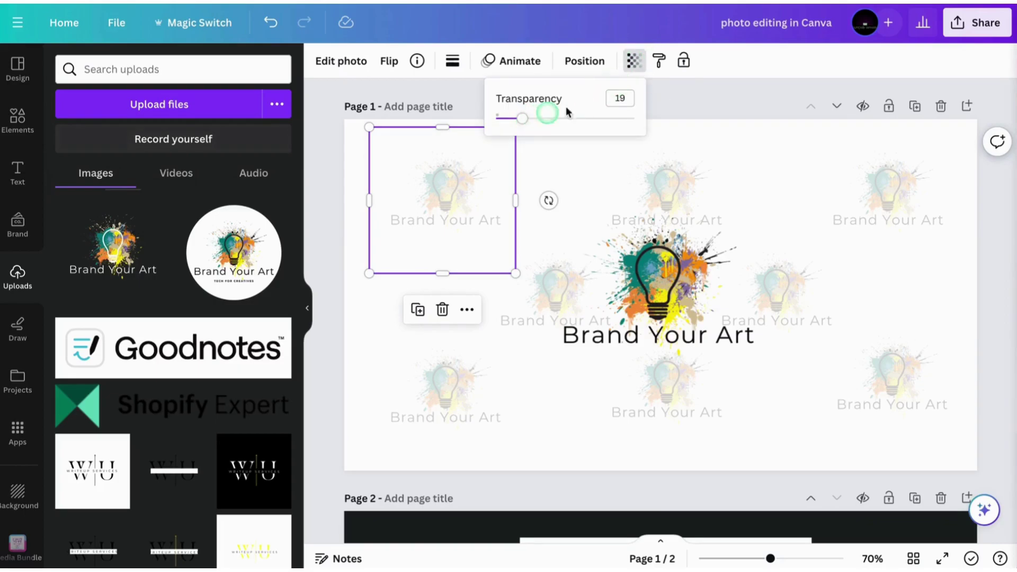
pyautogui.click(624, 99)
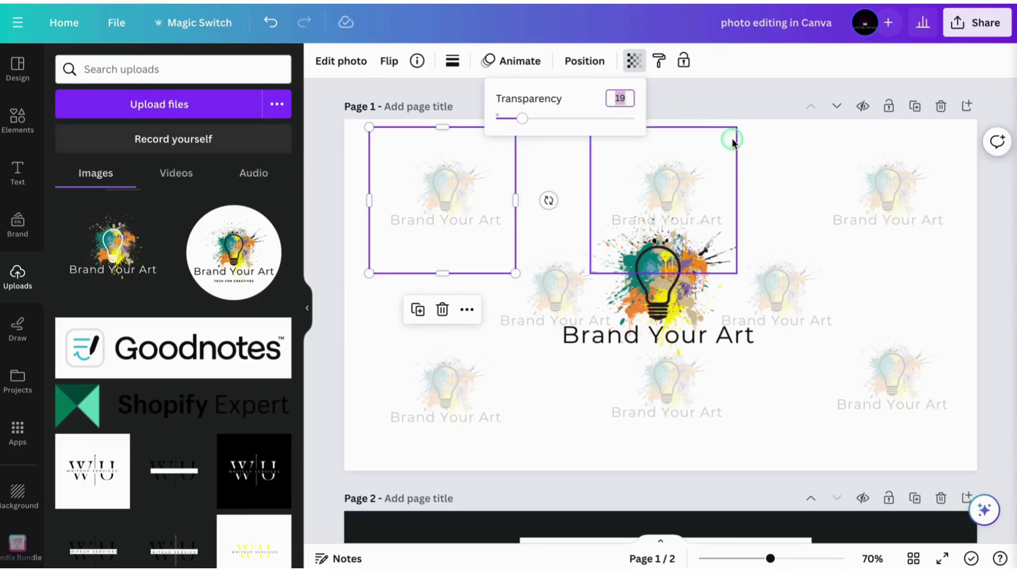
pyautogui.press('Return')
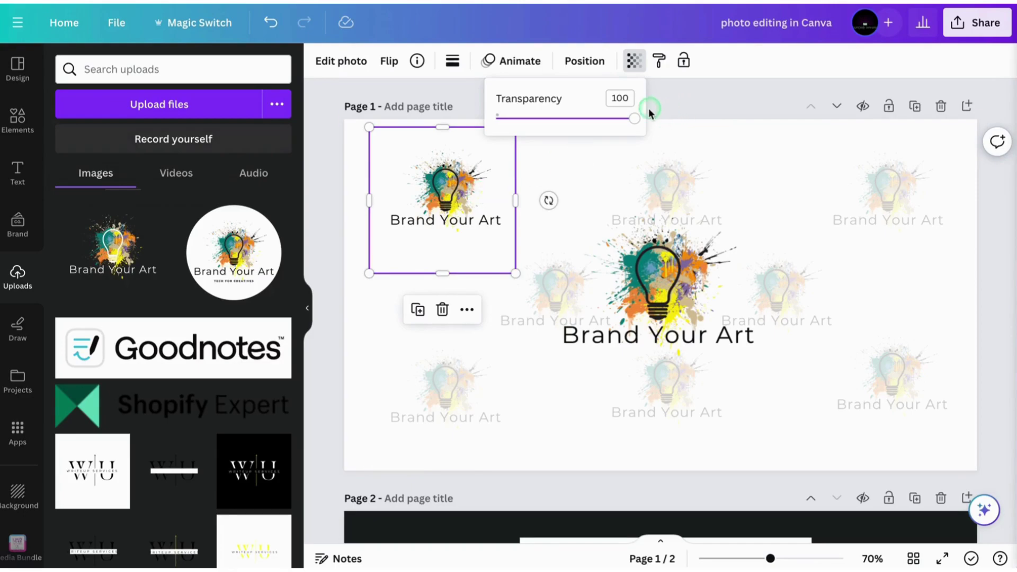
pyautogui.click(620, 98)
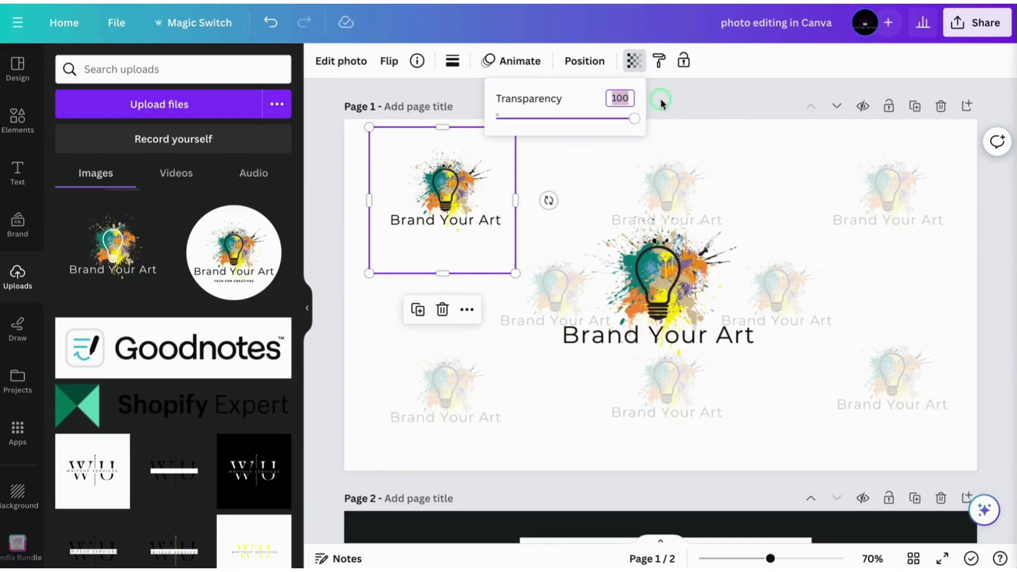
pyautogui.write('19')
pyautogui.press('Return')
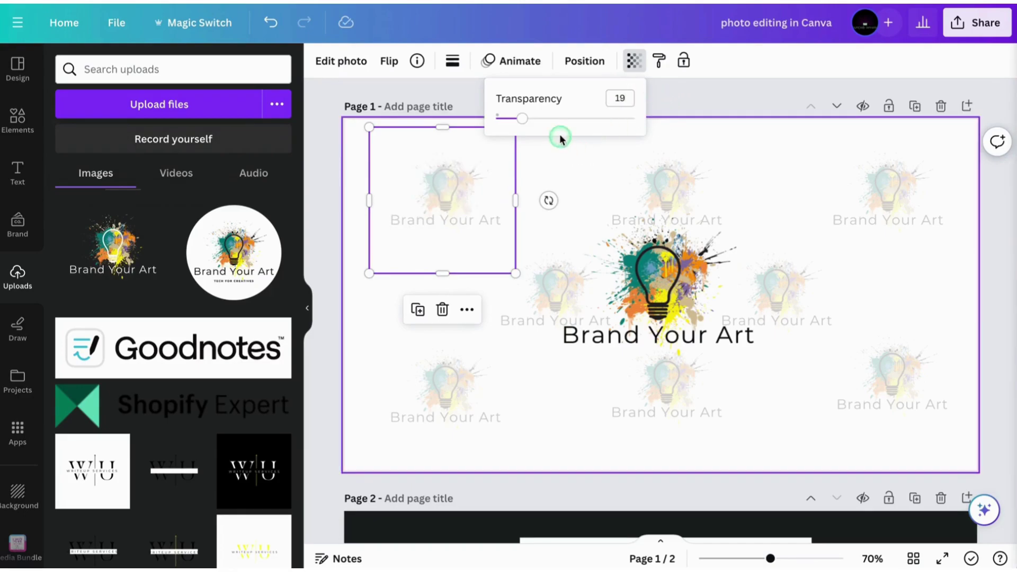
pyautogui.moveTo(523, 118)
pyautogui.mouseDown()
pyautogui.moveTo(538, 119)
pyautogui.moveTo(522, 121)
pyautogui.mouseUp()
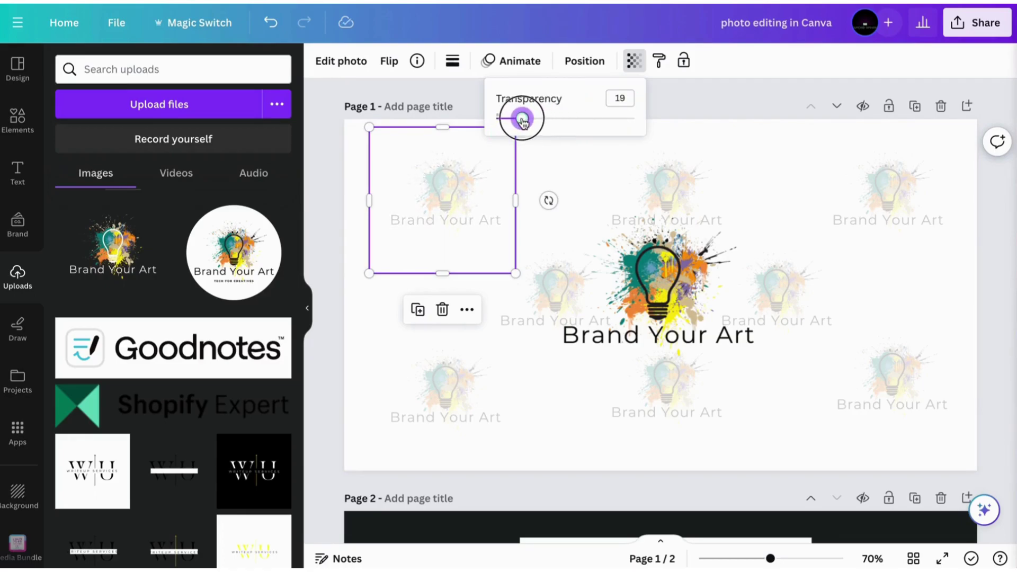
pyautogui.click(773, 140)
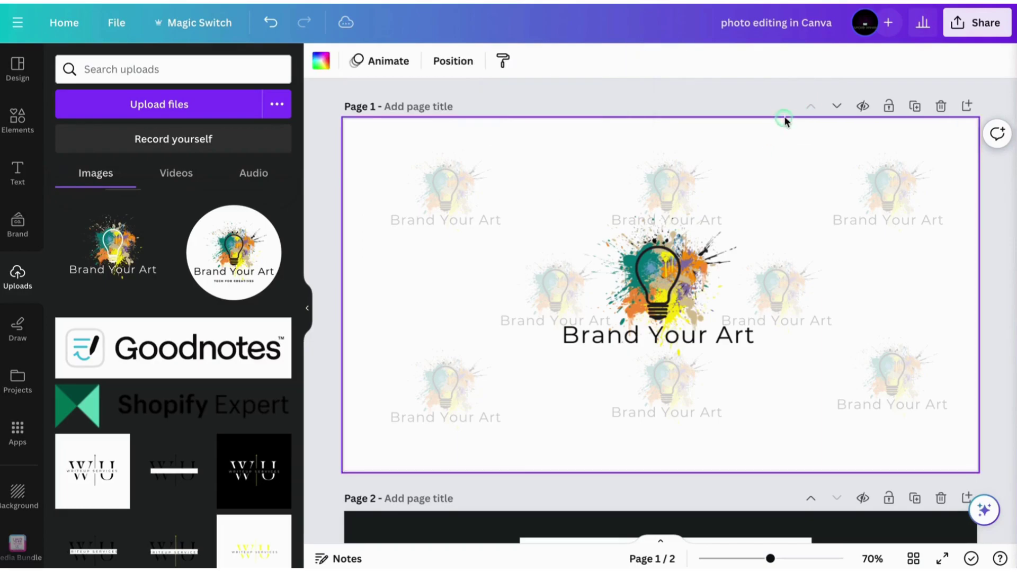
# Check the central Brand Your Art logo's transparency and reselect the logo.
pyautogui.click(776, 286)
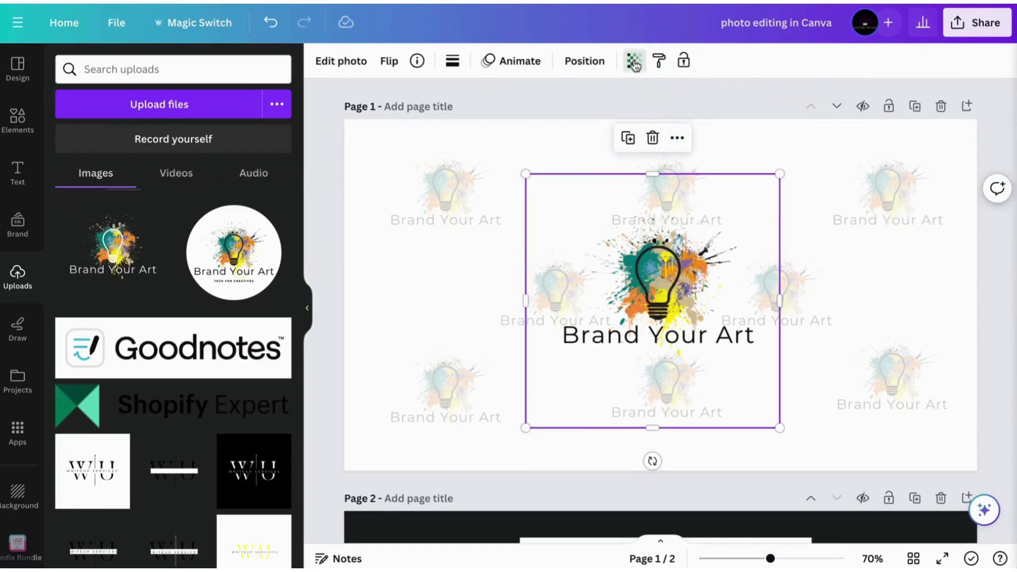
pyautogui.click(634, 60)
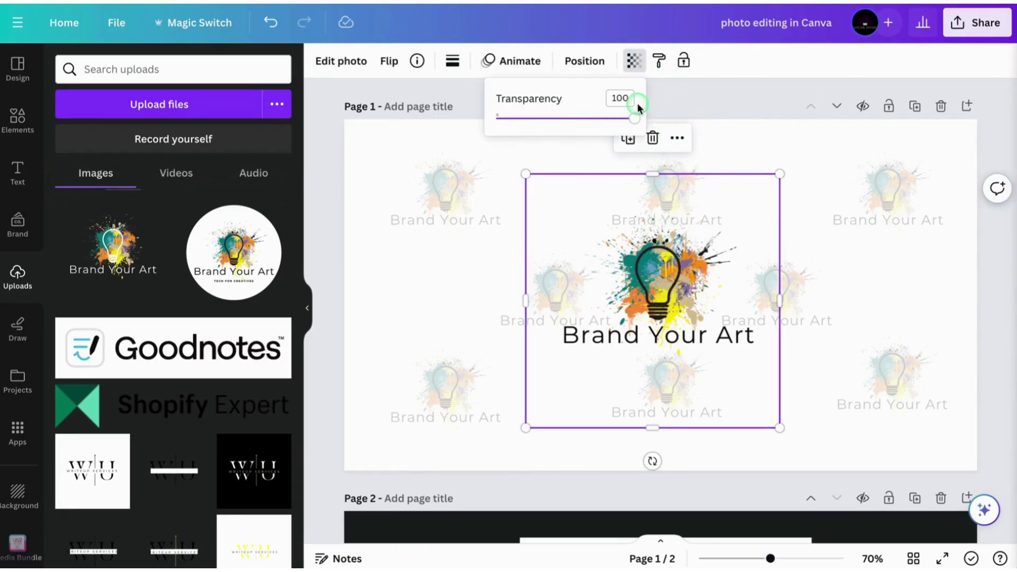
pyautogui.click(698, 274)
pyautogui.click(836, 183)
pyautogui.click(750, 158)
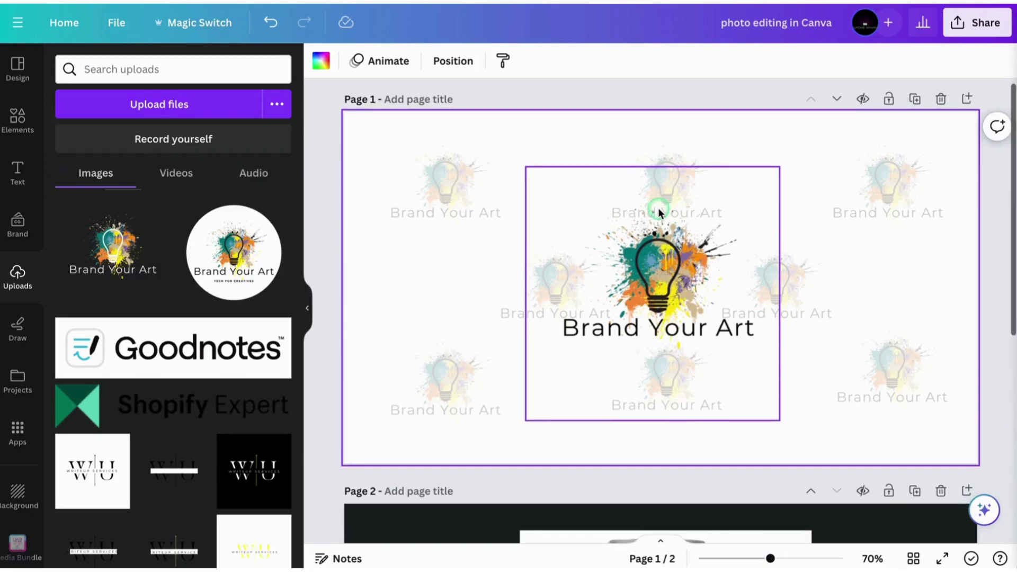
pyautogui.click(657, 208)
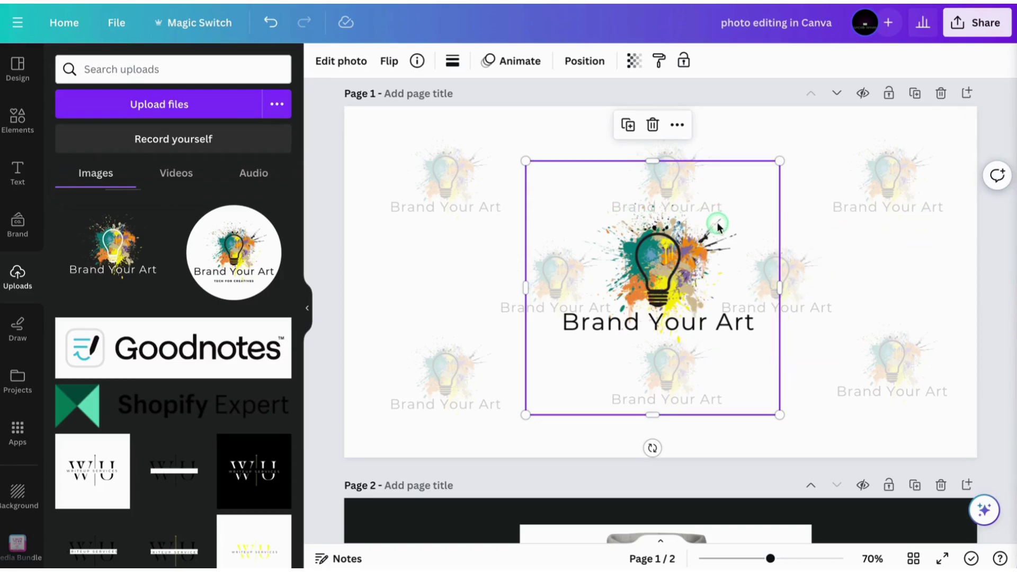
pyautogui.click(796, 181)
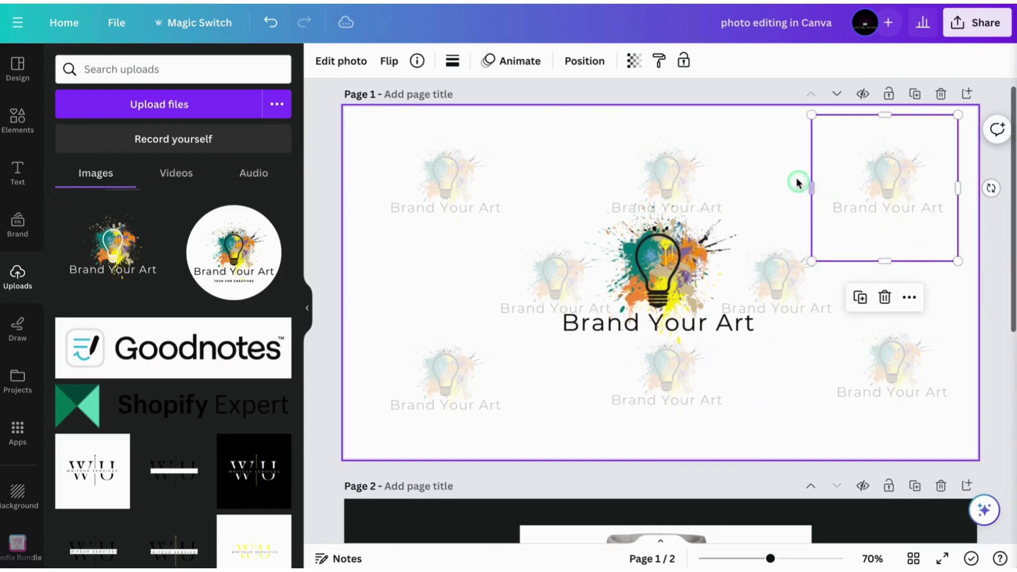
pyautogui.click(704, 268)
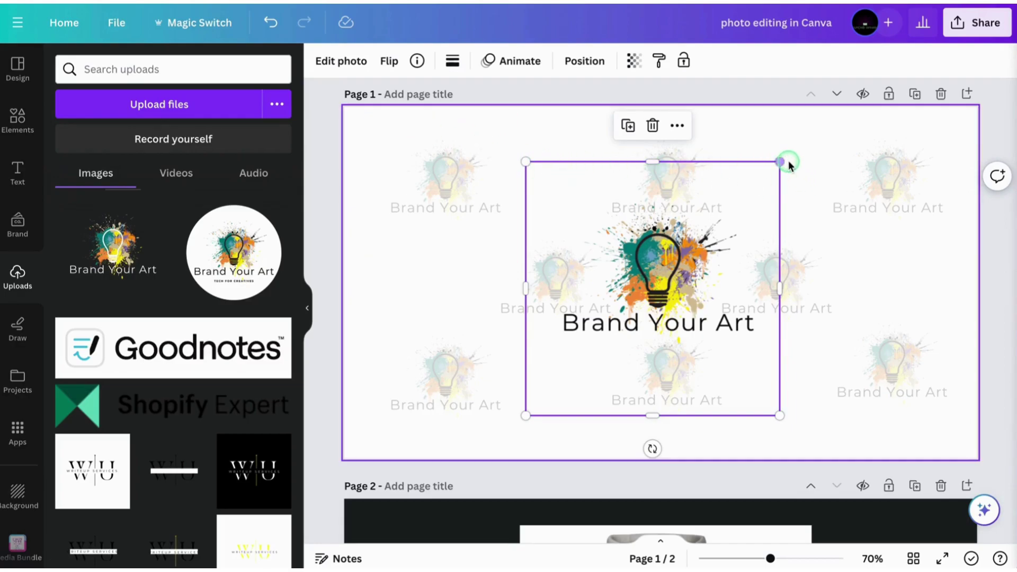
# Adjust the logo box edges, drag the corner to enlarge it, and snap it to page centre.
pyautogui.moveTo(652, 162)
pyautogui.mouseDown()
pyautogui.moveTo(656, 215)
pyautogui.moveTo(660, 153)
pyautogui.moveTo(657, 163)
pyautogui.mouseUp()
pyautogui.moveTo(781, 292); pyautogui.dragTo(762, 293)
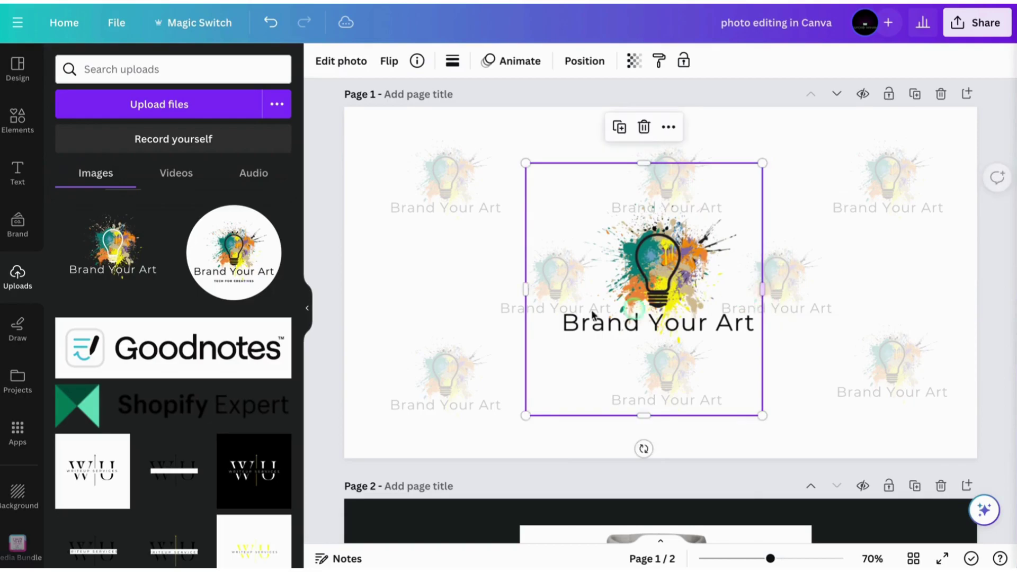
pyautogui.moveTo(523, 287)
pyautogui.mouseDown()
pyautogui.moveTo(550, 286)
pyautogui.moveTo(535, 286)
pyautogui.mouseUp()
pyautogui.moveTo(763, 286); pyautogui.dragTo(779, 286)
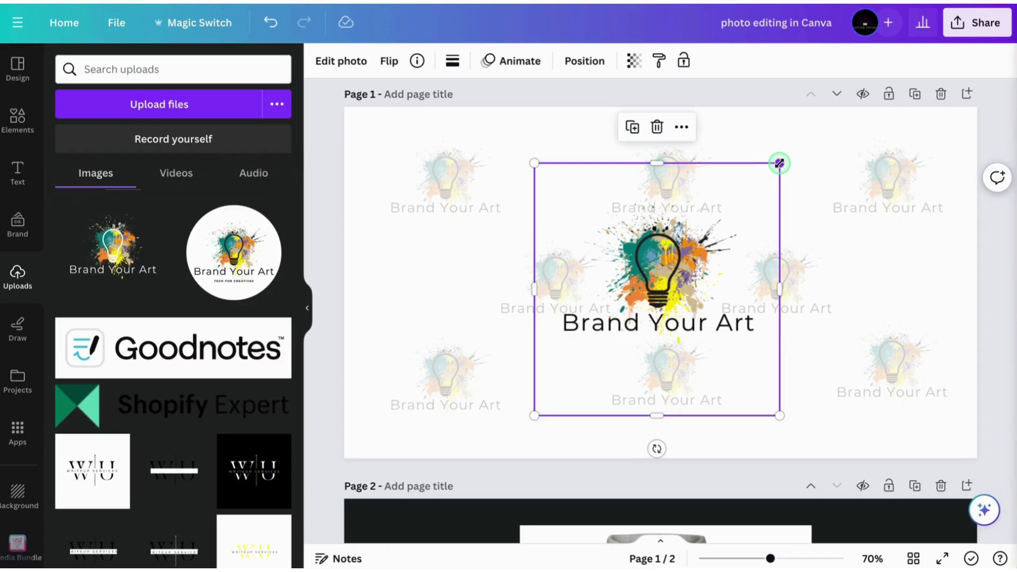
pyautogui.moveTo(779, 163); pyautogui.dragTo(972, 111)
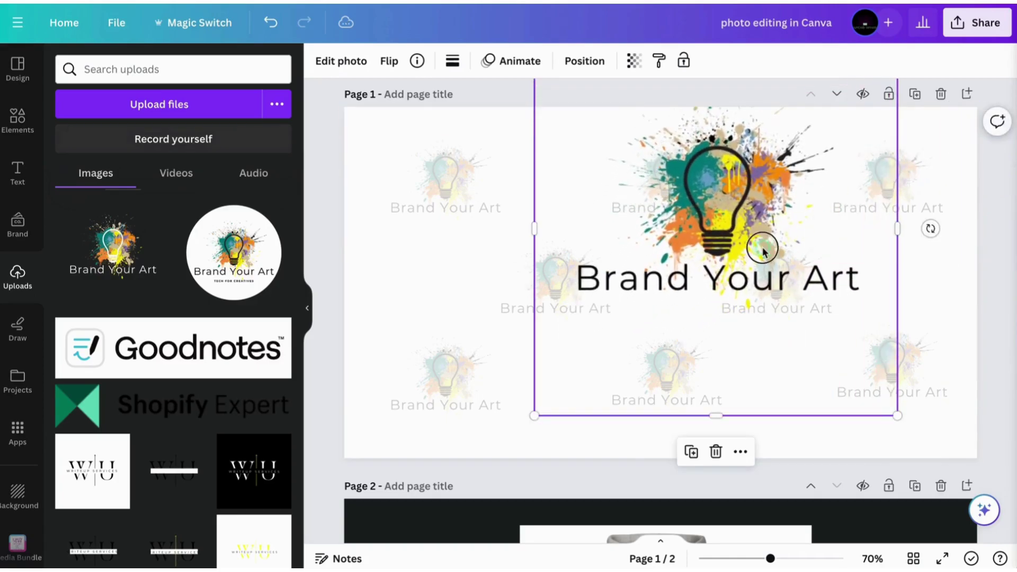
pyautogui.moveTo(762, 250); pyautogui.dragTo(703, 300)
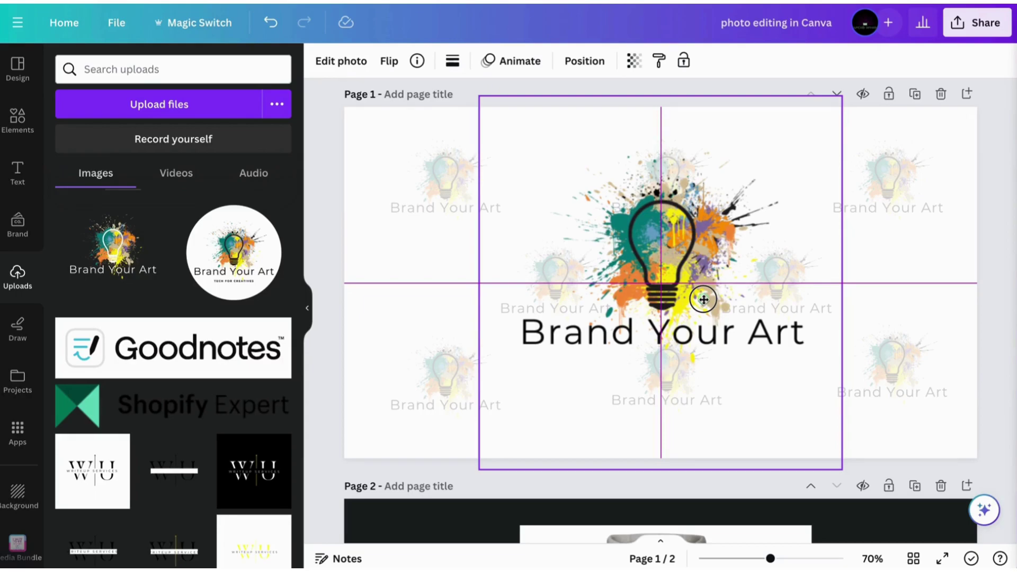
pyautogui.moveTo(703, 299); pyautogui.dragTo(704, 299)
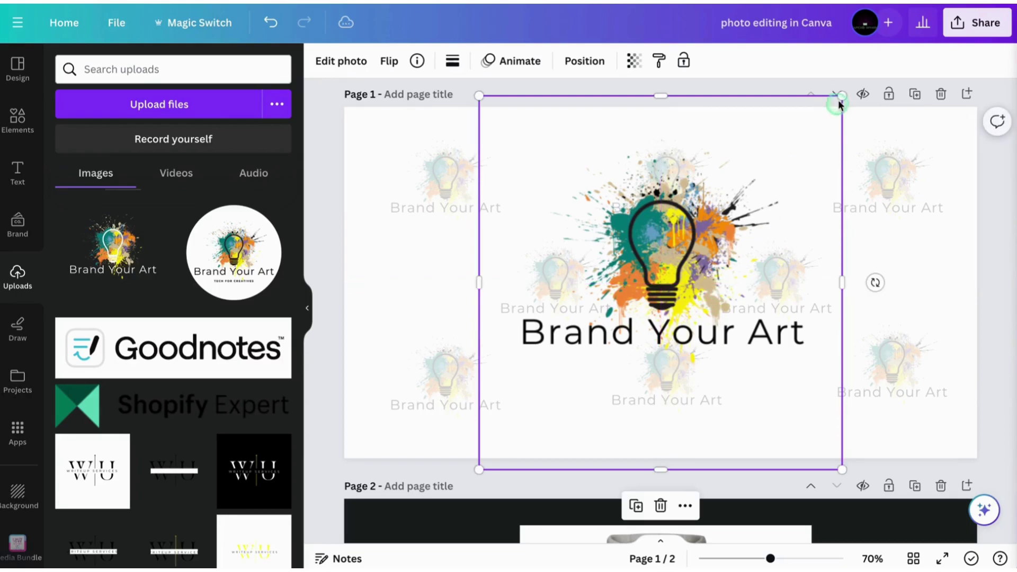
pyautogui.click(269, 23)
pyautogui.click(266, 30)
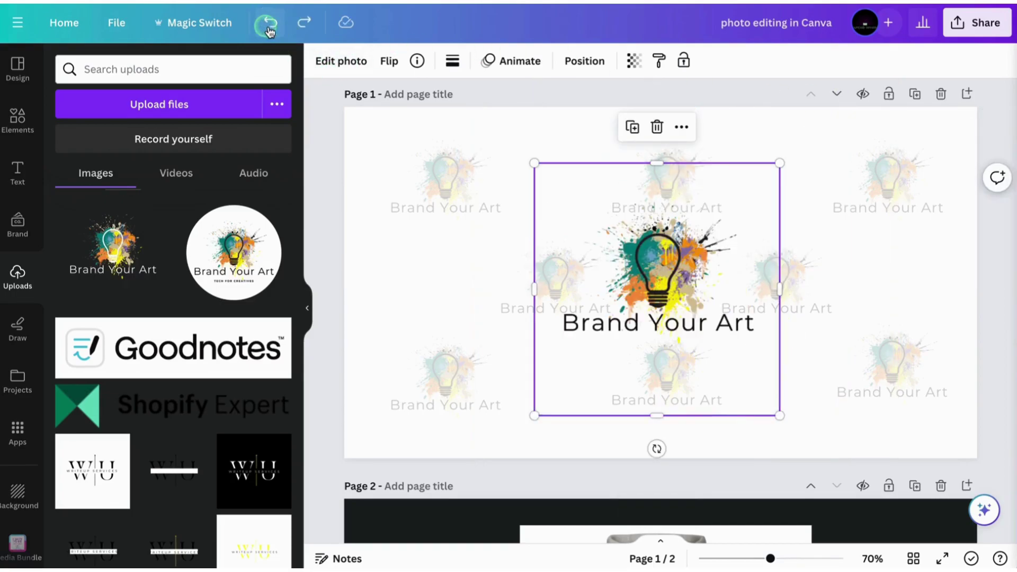
pyautogui.click(673, 227)
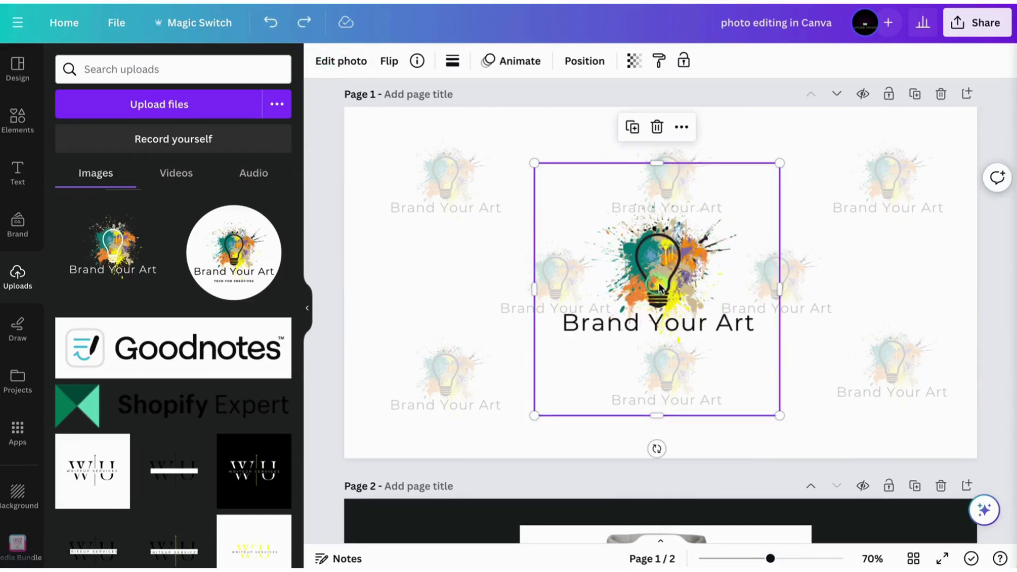
pyautogui.click(715, 265)
pyautogui.click(255, 10)
pyautogui.click(271, 59)
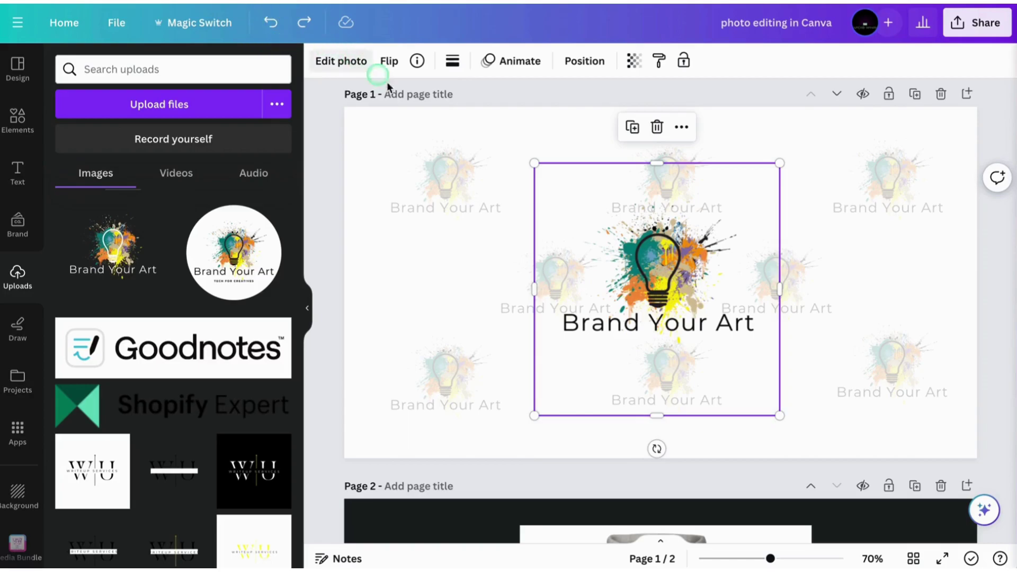
pyautogui.click(304, 27)
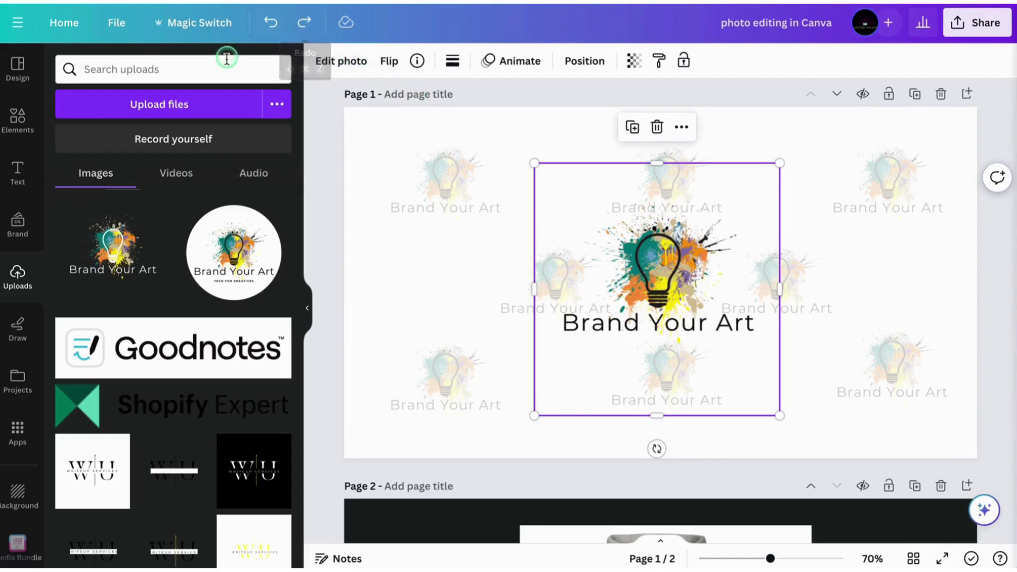
pyautogui.click(302, 28)
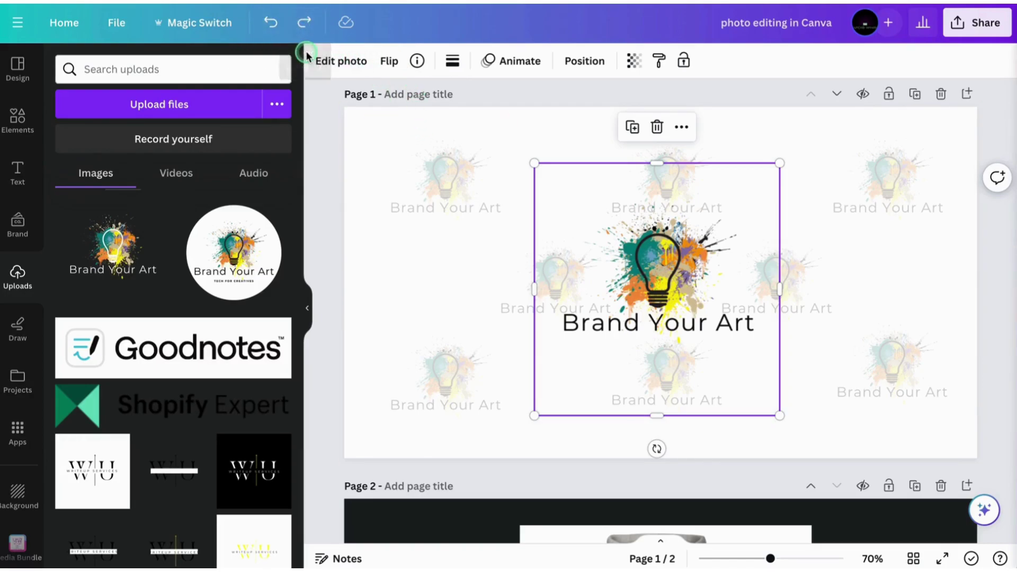
pyautogui.click(305, 26)
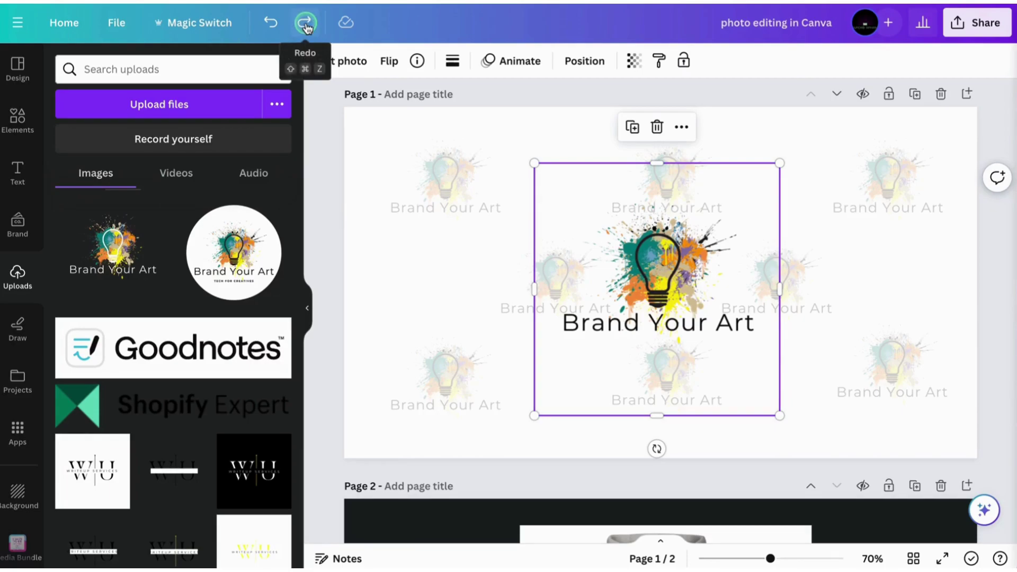
pyautogui.click(274, 27)
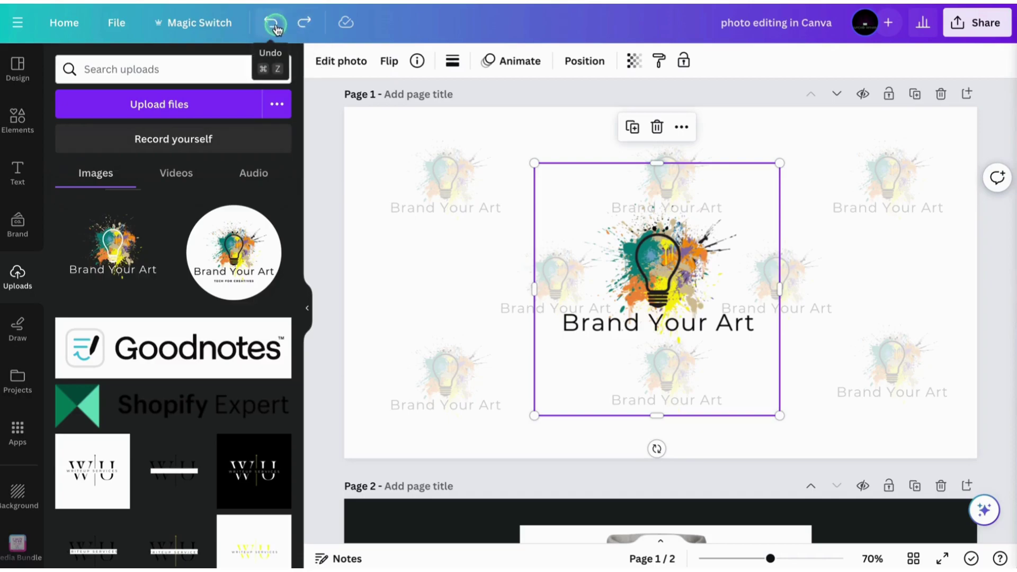
pyautogui.click(301, 25)
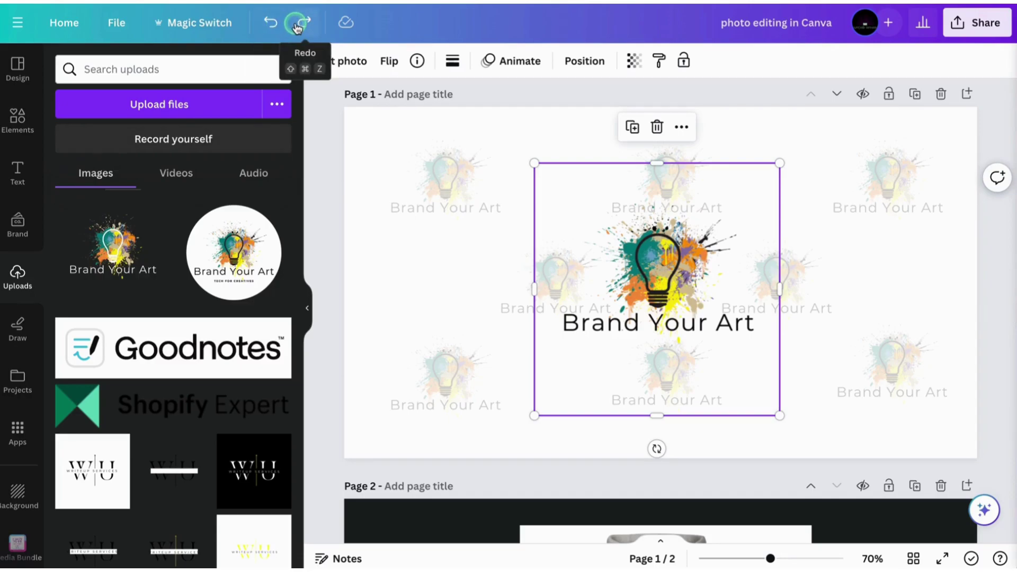
pyautogui.click(271, 24)
pyautogui.click(302, 27)
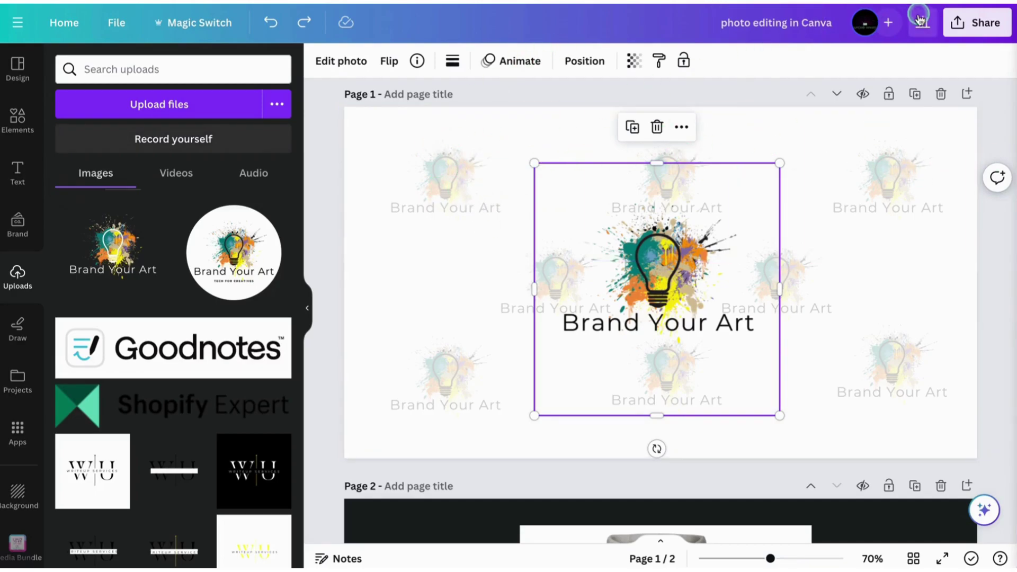
# Open Share > Download and switch the file type to JPG.
pyautogui.click(968, 27)
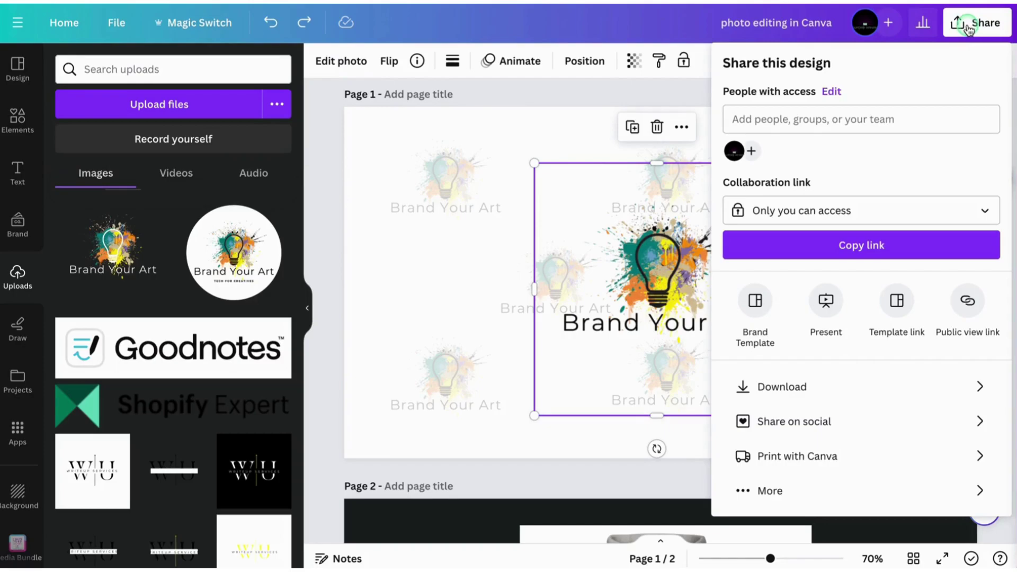
pyautogui.click(777, 386)
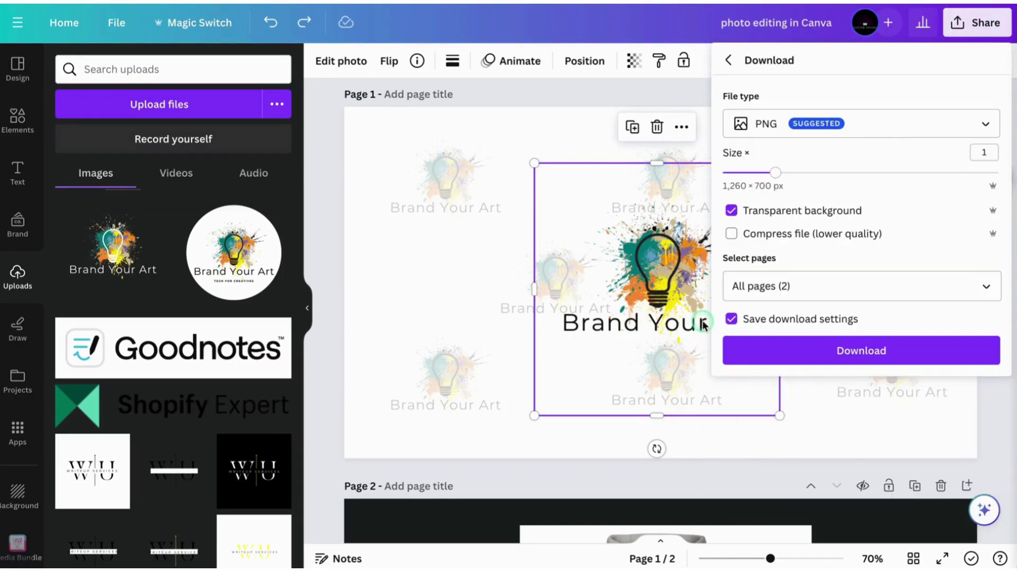
pyautogui.click(789, 131)
pyautogui.click(815, 167)
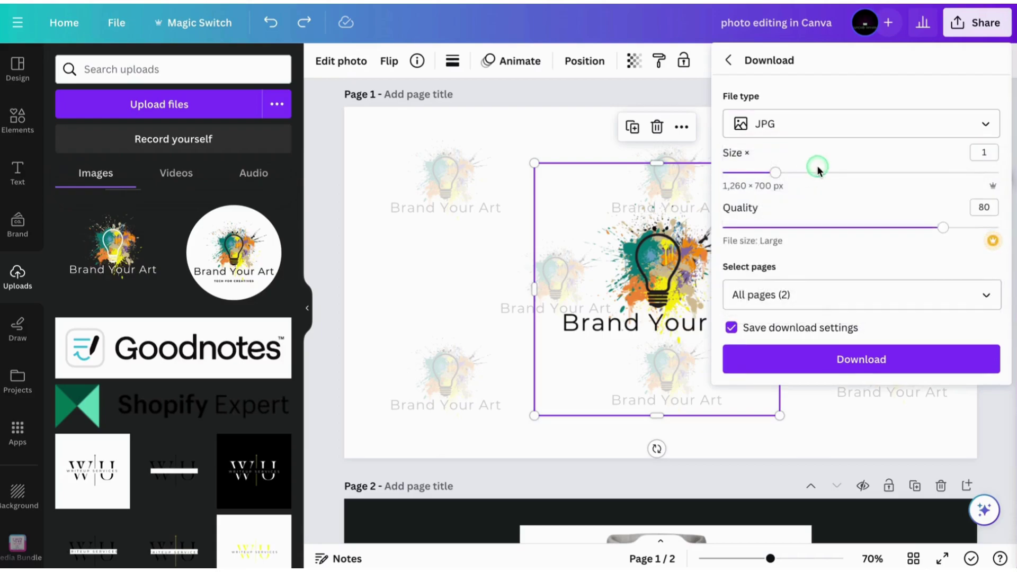
# Try SVG and JPG as the file type, then settle on PNG.
pyautogui.click(806, 123)
pyautogui.scroll(-1, 828, 220)
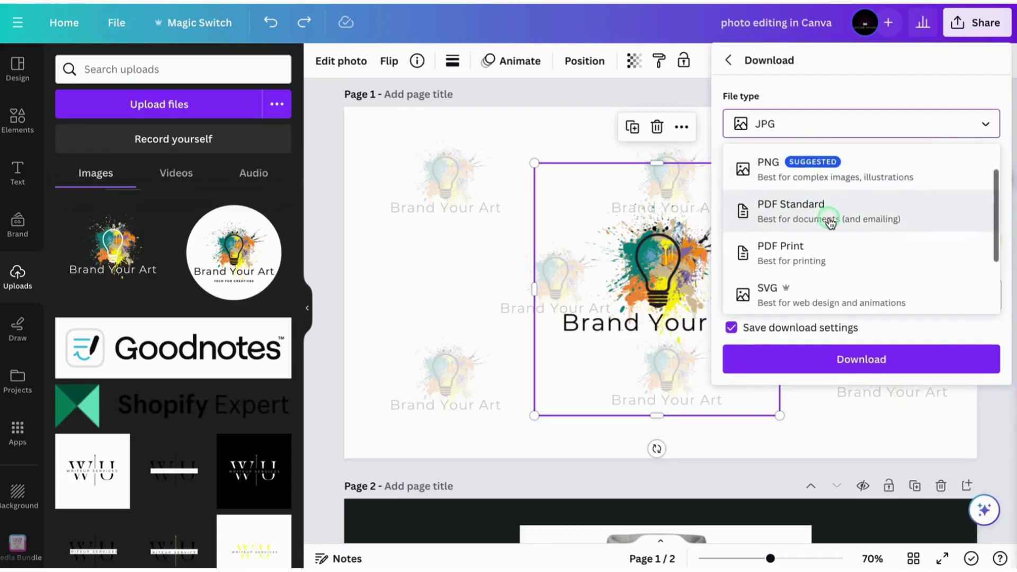
pyautogui.scroll(-1, 830, 223)
pyautogui.click(835, 230)
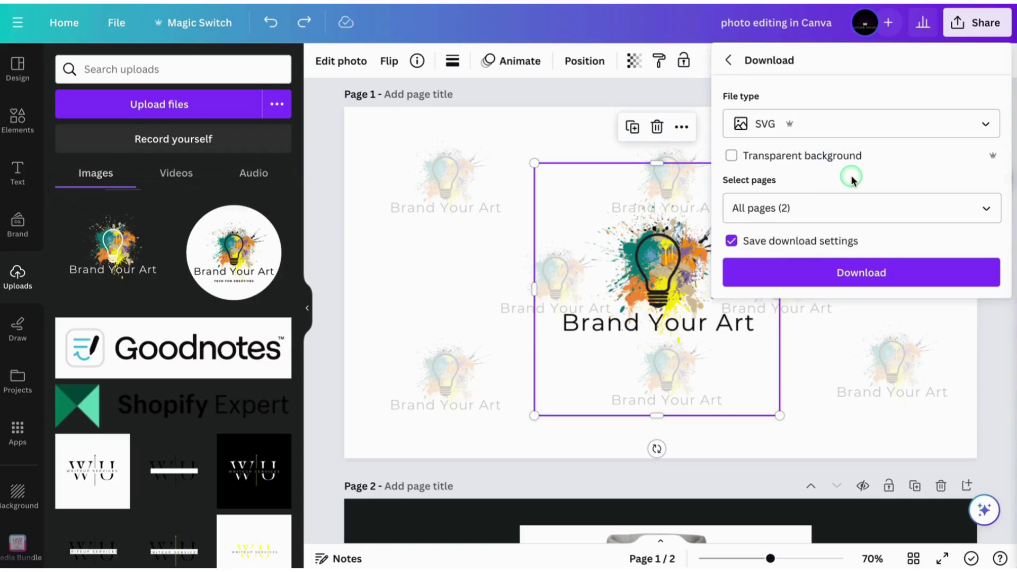
pyautogui.click(782, 123)
pyautogui.click(779, 168)
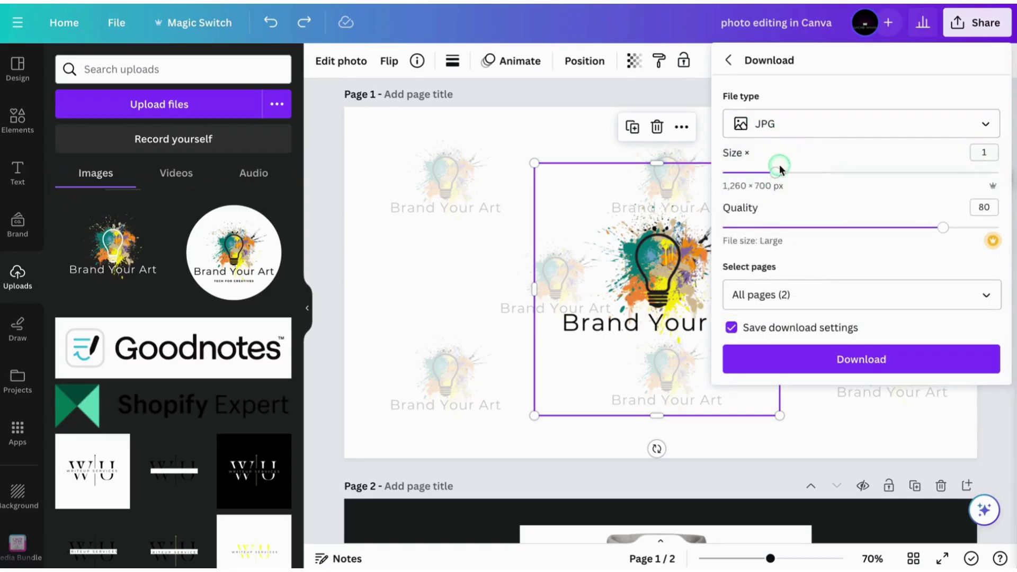
pyautogui.click(777, 121)
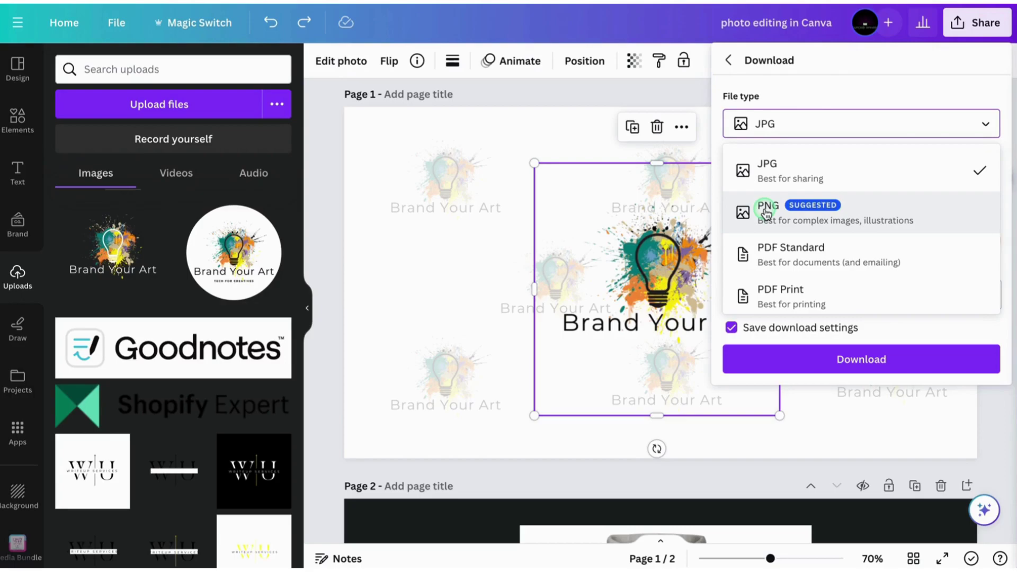
pyautogui.click(766, 212)
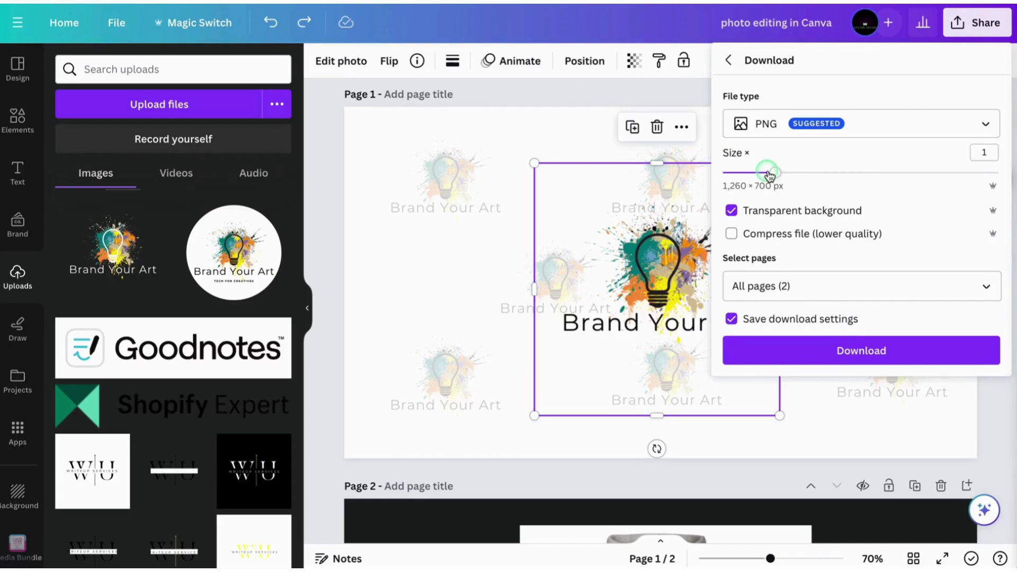
pyautogui.click(991, 152)
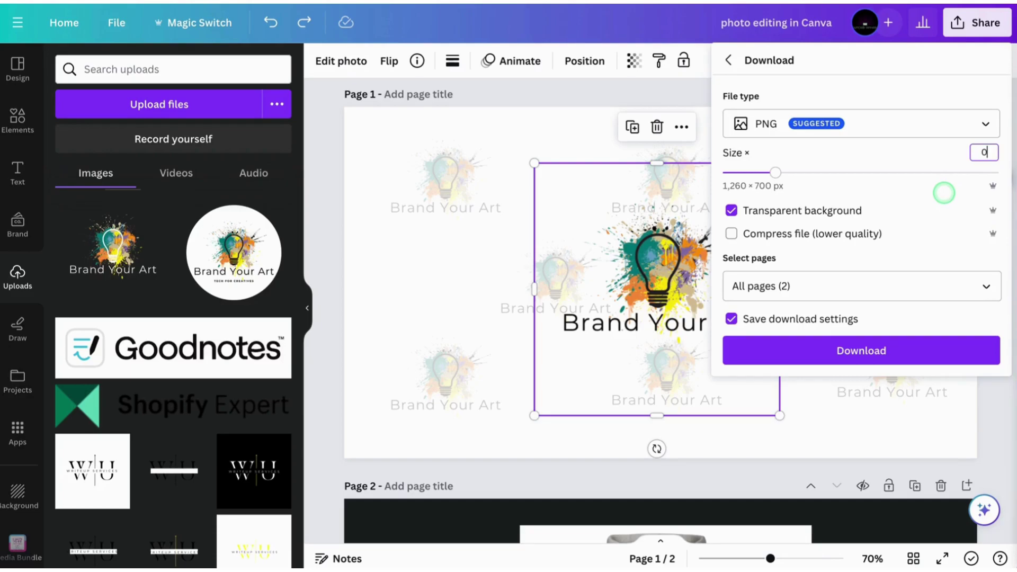
pyautogui.press('Return')
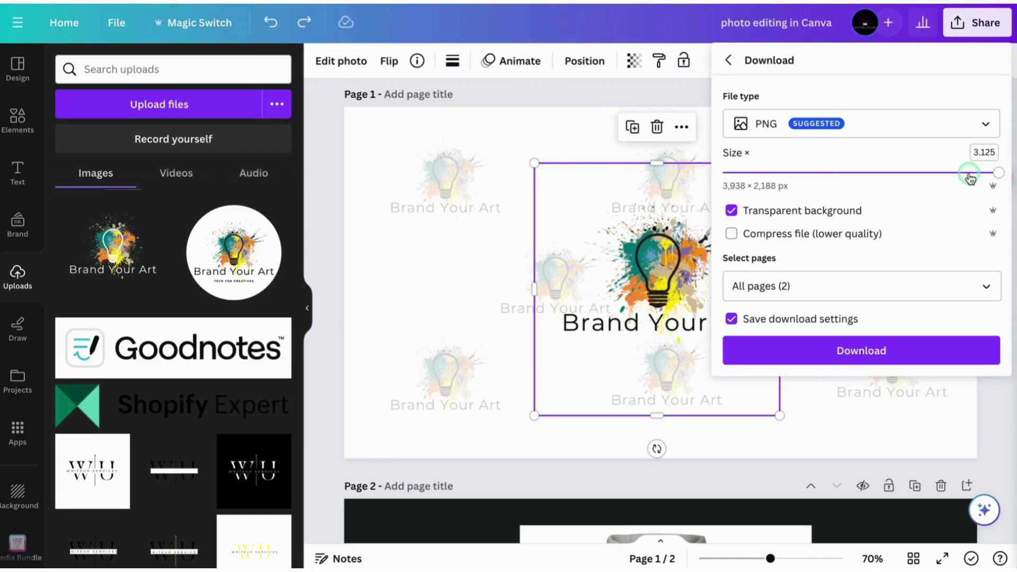
pyautogui.click(980, 154)
pyautogui.write('5')
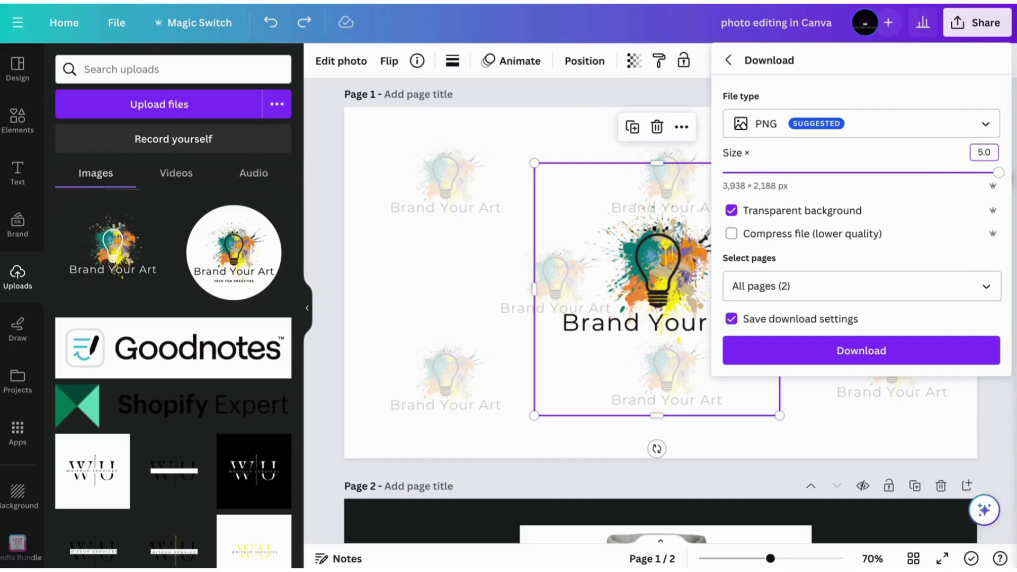
pyautogui.press('Return')
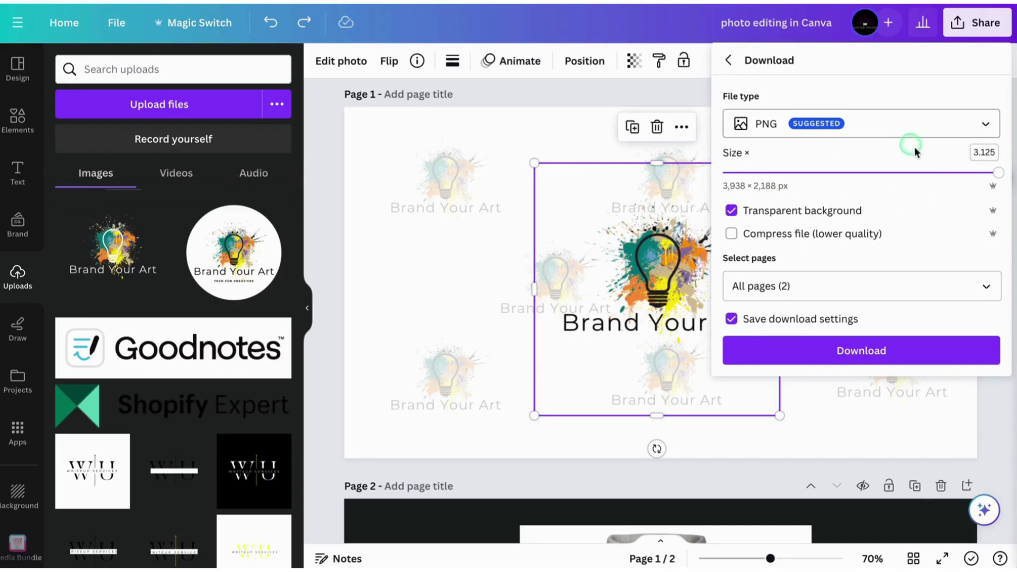
pyautogui.click(984, 152)
pyautogui.click(994, 172)
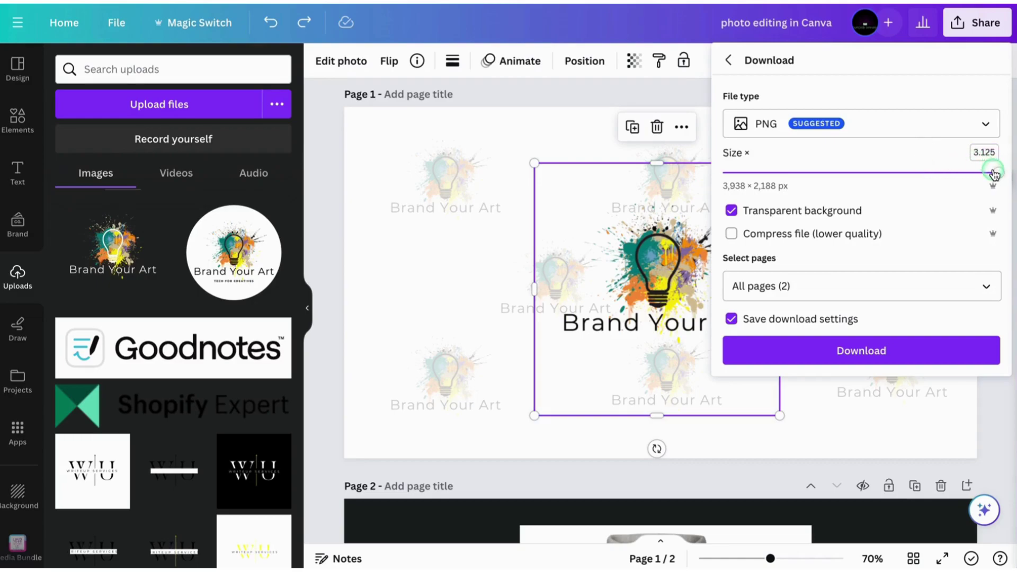
pyautogui.click(788, 177)
pyautogui.click(758, 57)
pyautogui.click(986, 153)
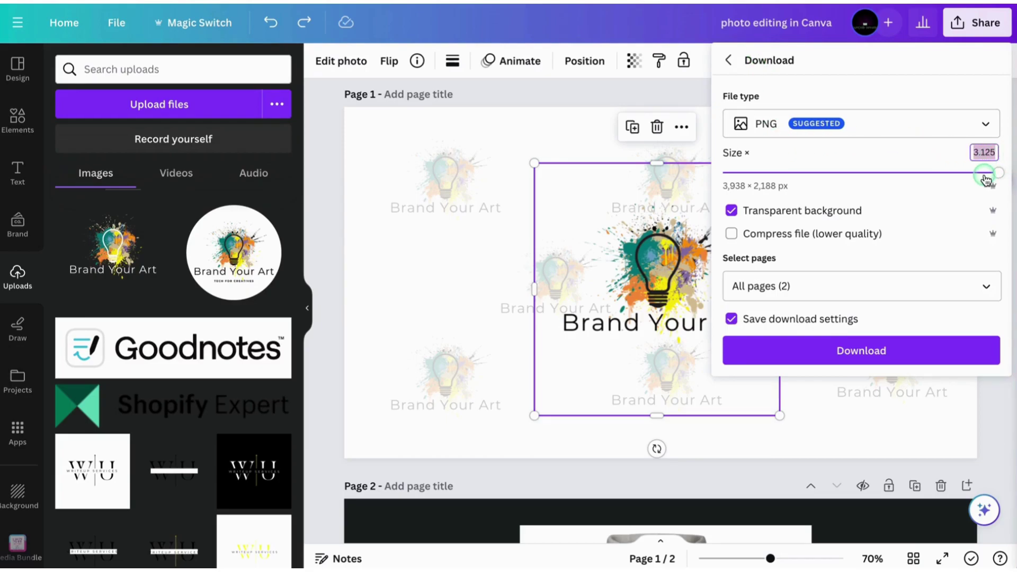
pyautogui.press('BackSpace')
pyautogui.press('Return')
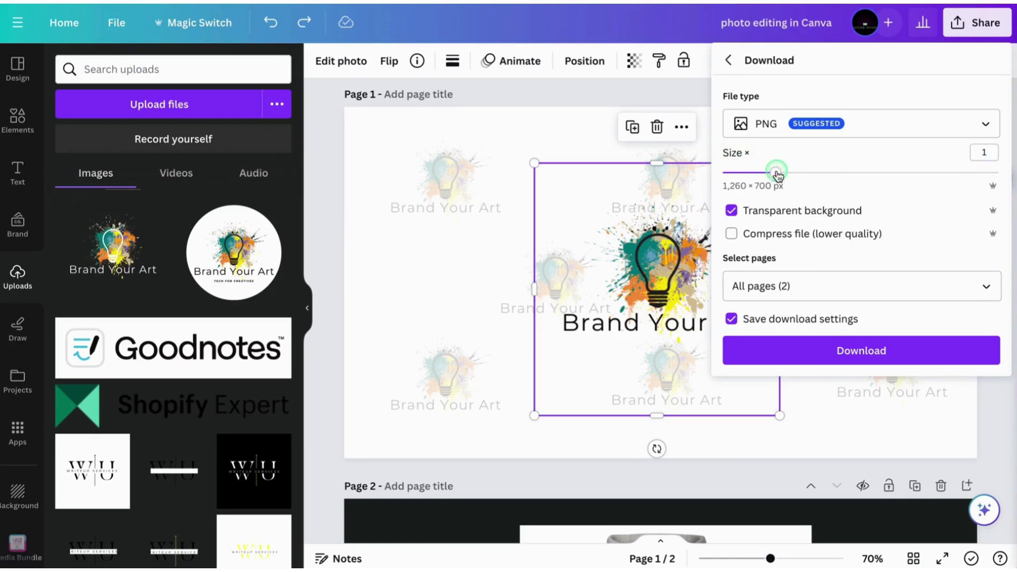
# Drag the PNG Size slider from maximum 3.125 down toward 0.5.
pyautogui.moveTo(776, 173); pyautogui.dragTo(1013, 158)
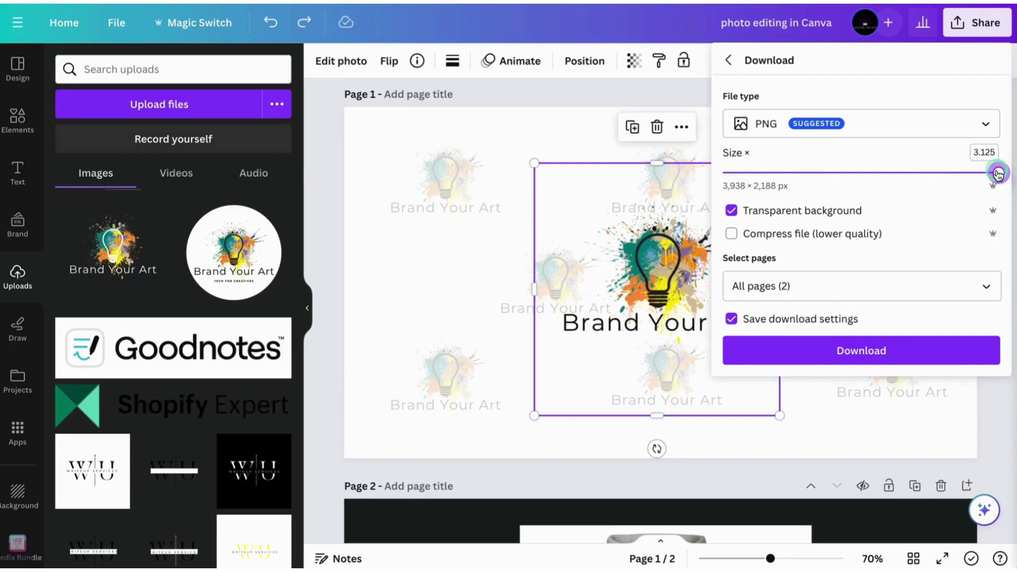
pyautogui.moveTo(998, 174); pyautogui.dragTo(753, 188)
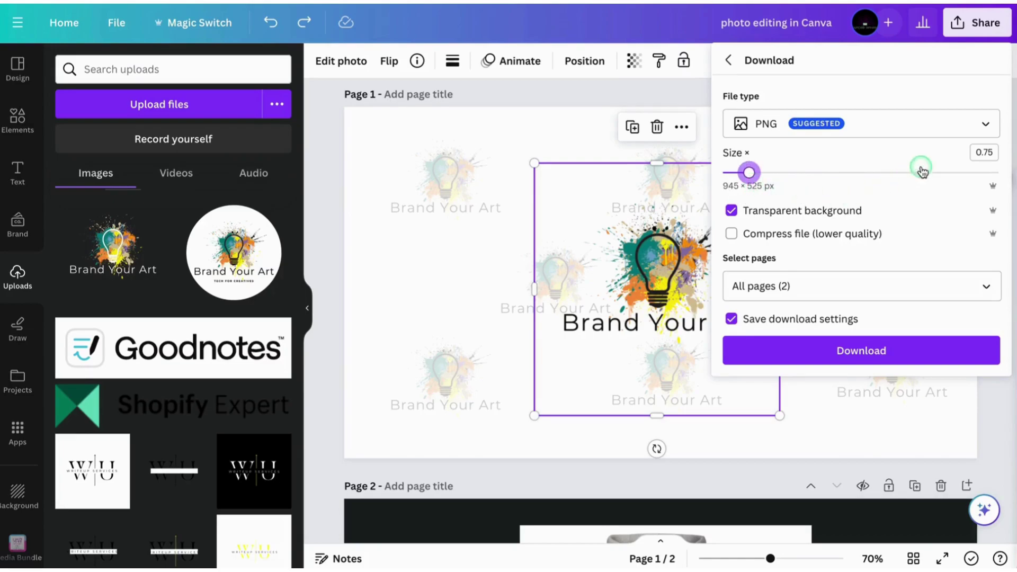
pyautogui.click(980, 149)
pyautogui.click(984, 152)
pyautogui.moveTo(749, 172); pyautogui.dragTo(723, 173)
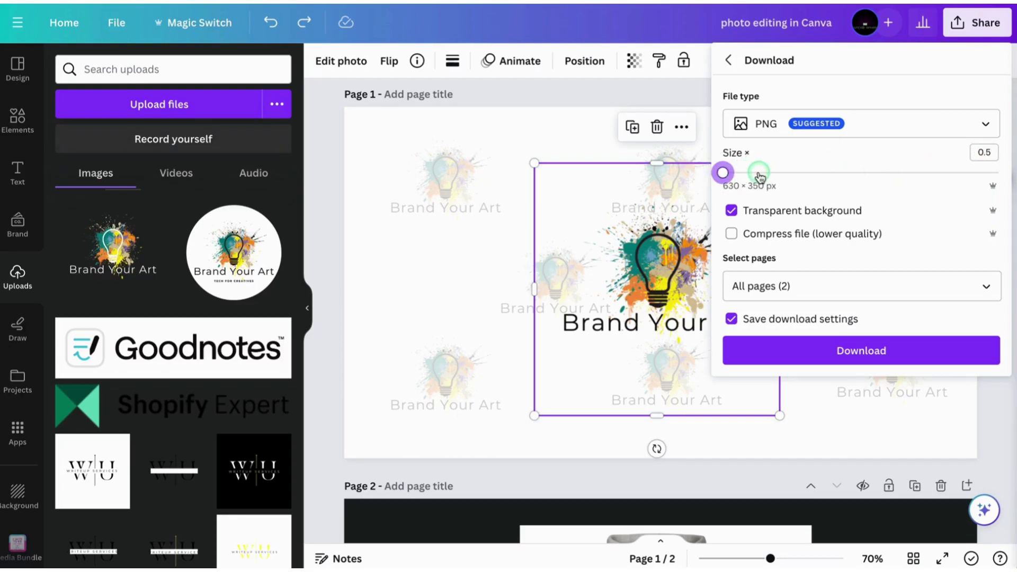
pyautogui.click(997, 163)
# Turn off Transparent background and keep All pages selected for export.
pyautogui.click(800, 212)
pyautogui.click(825, 288)
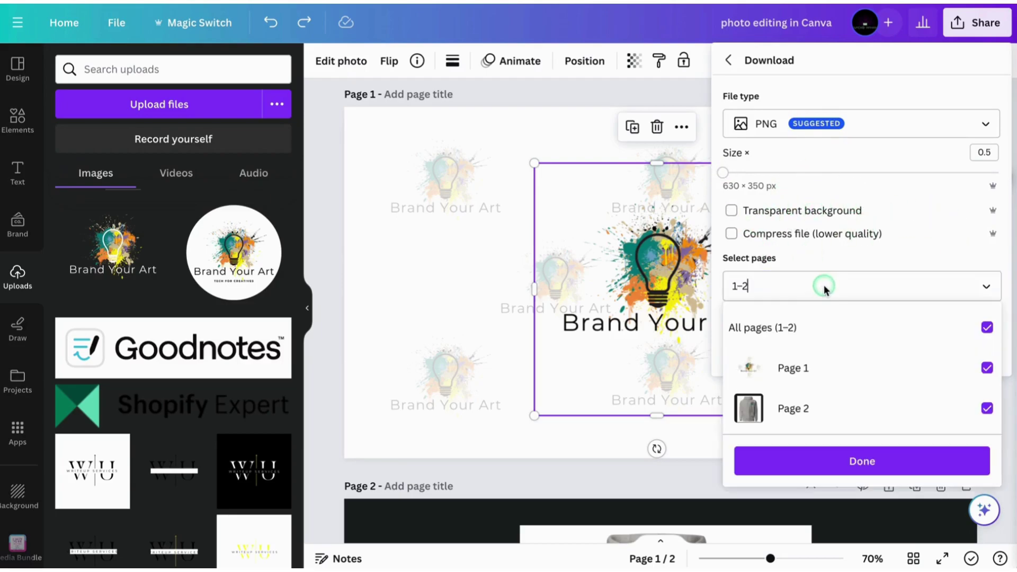
pyautogui.click(824, 326)
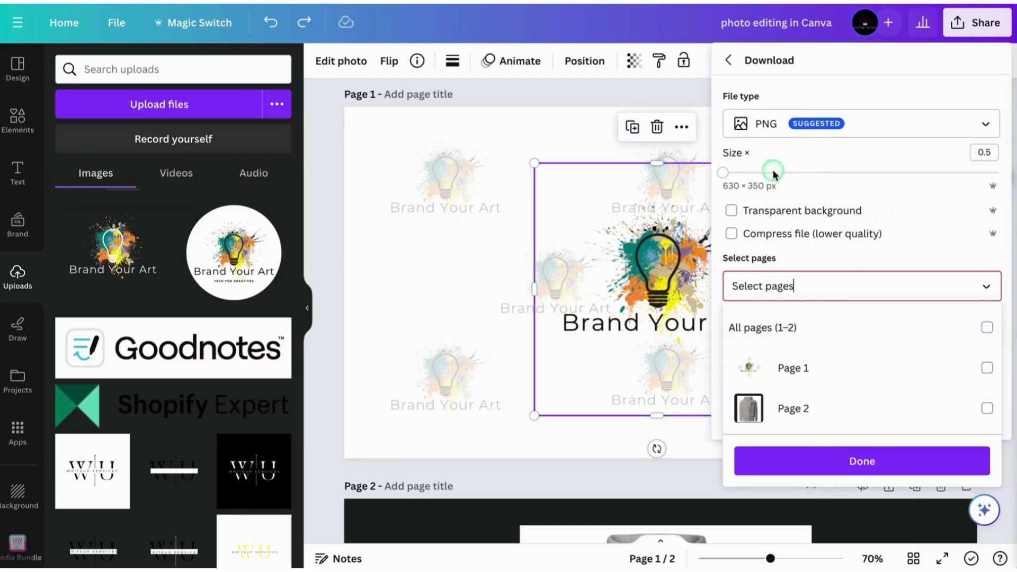
pyautogui.click(861, 332)
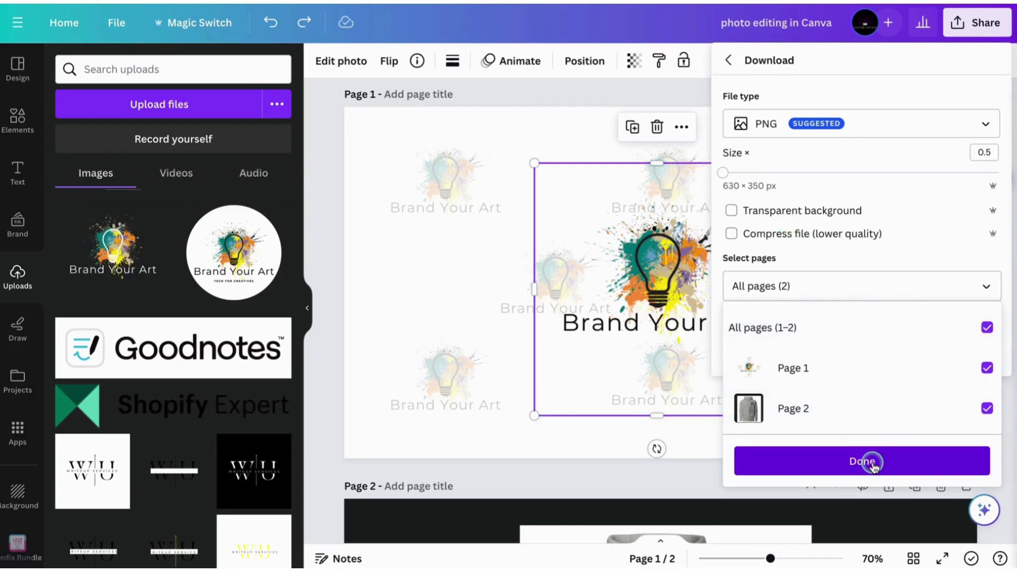
pyautogui.click(871, 463)
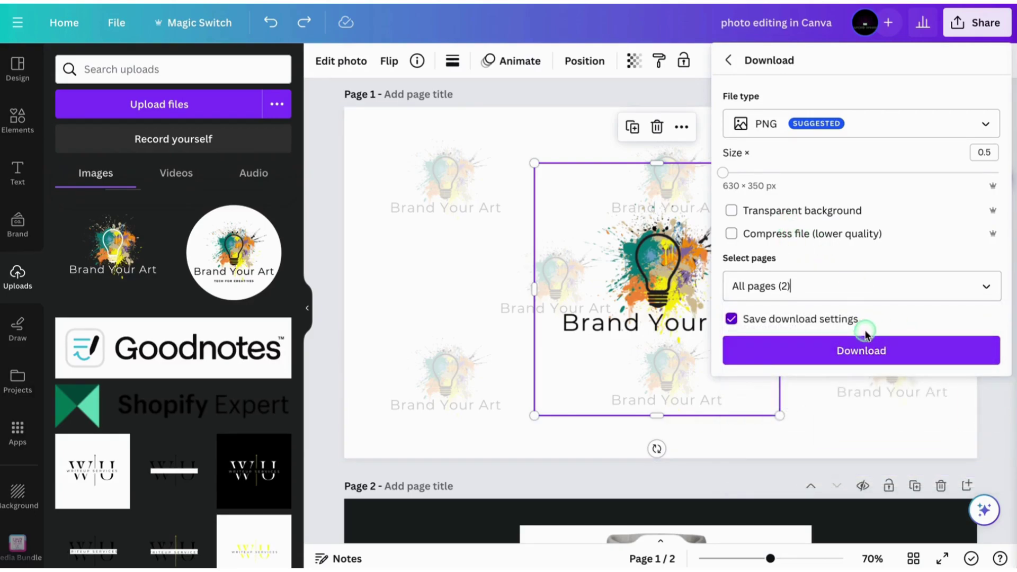
pyautogui.click(837, 288)
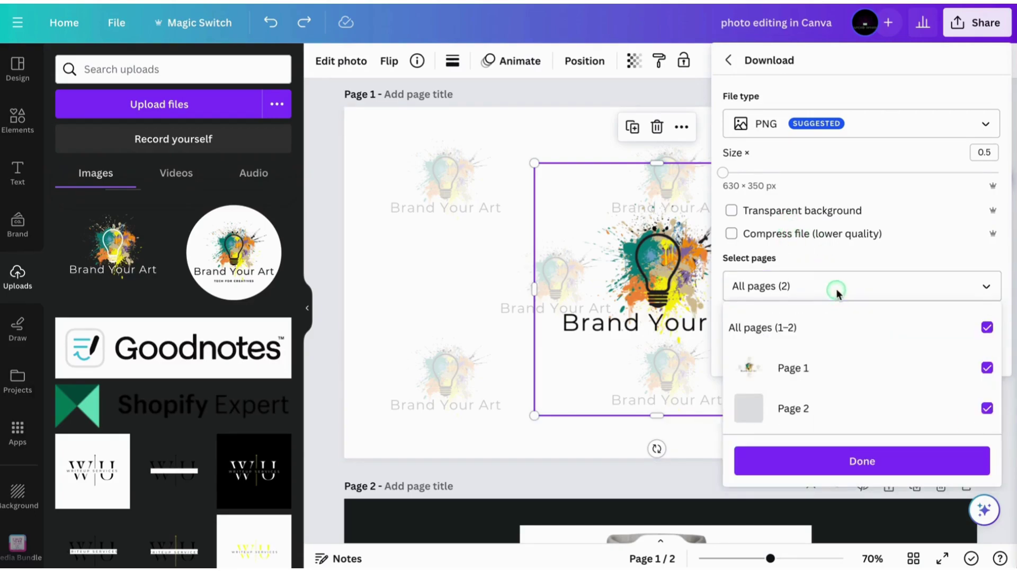
pyautogui.click(920, 177)
# Raise the PNG size through 0.875 and 1.75× to 2.25× (2,835 × 1,575 px).
pyautogui.moveTo(723, 173); pyautogui.dragTo(814, 173)
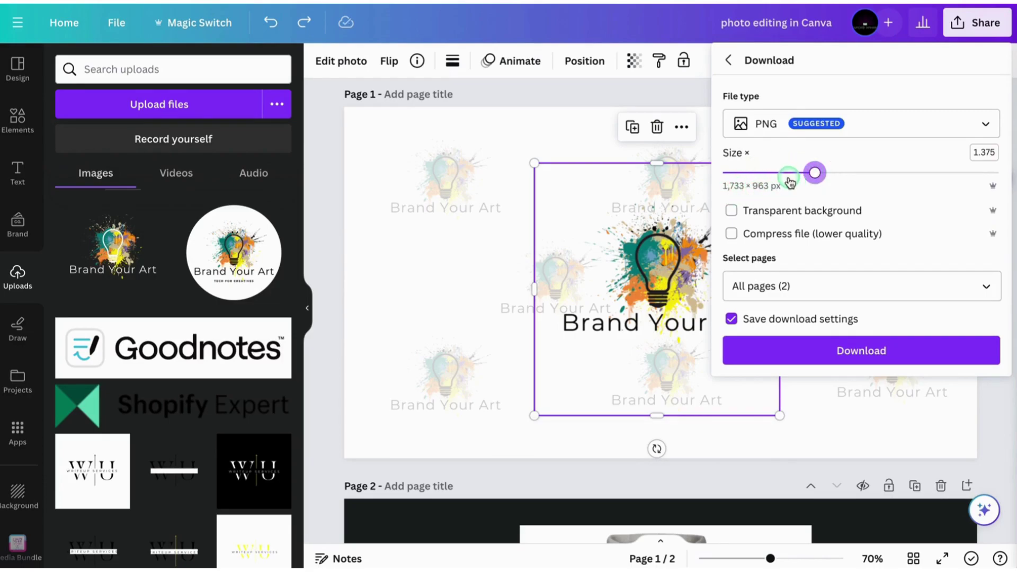
pyautogui.moveTo(814, 173)
pyautogui.mouseDown()
pyautogui.moveTo(724, 175)
pyautogui.moveTo(840, 172)
pyautogui.moveTo(802, 180)
pyautogui.mouseUp()
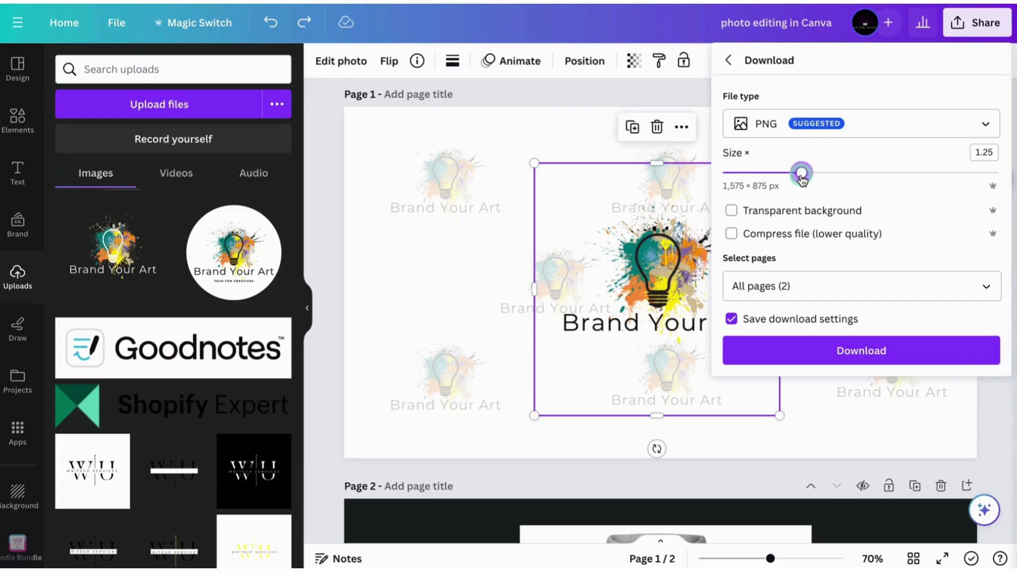
pyautogui.click(853, 172)
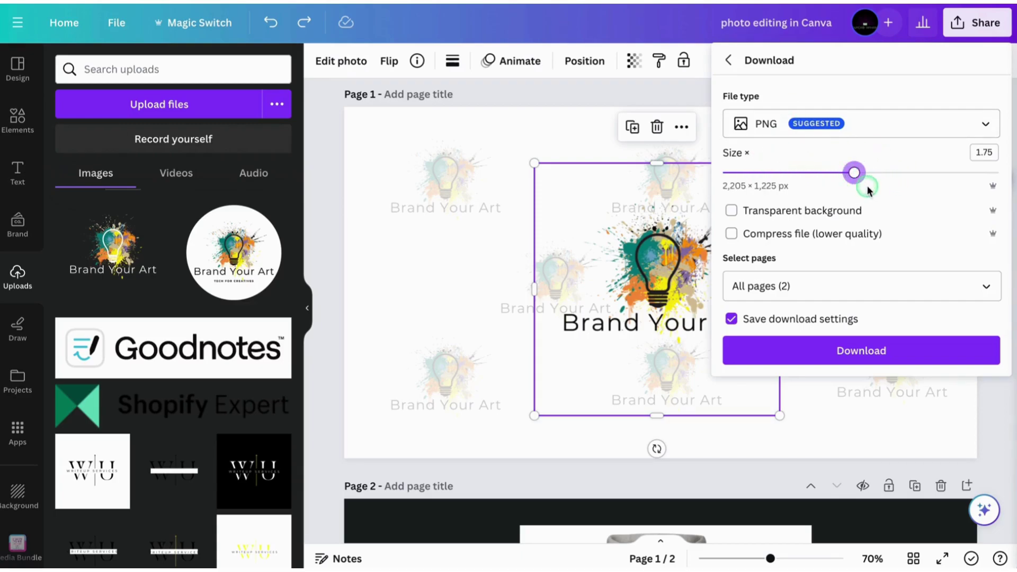
pyautogui.click(855, 173)
pyautogui.click(906, 173)
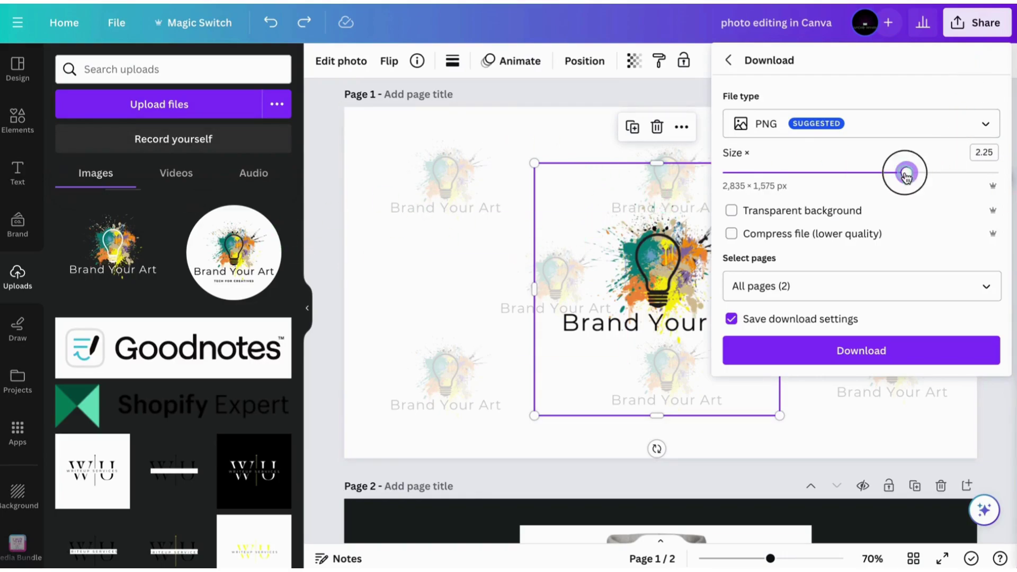
# Leave the sharing options and scroll down to page 2.
pyautogui.click(729, 60)
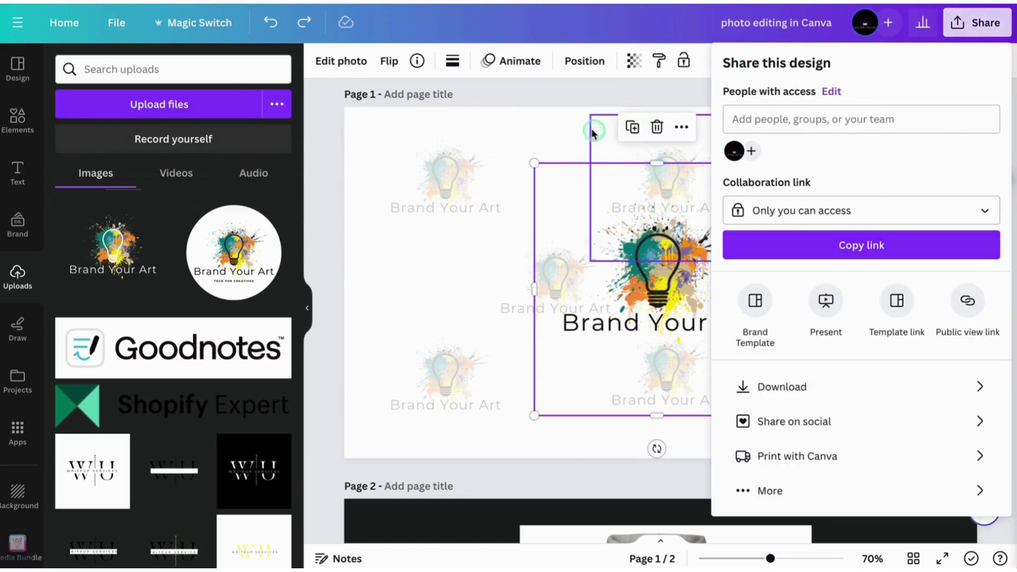
pyautogui.click(593, 132)
pyautogui.scroll(-6, 689, 316)
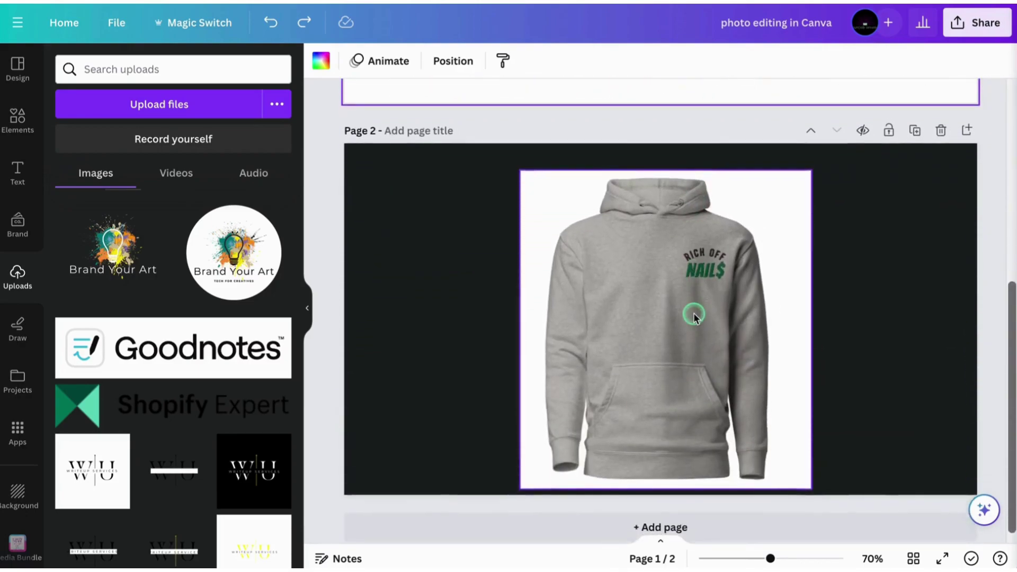
pyautogui.scroll(-1, 694, 315)
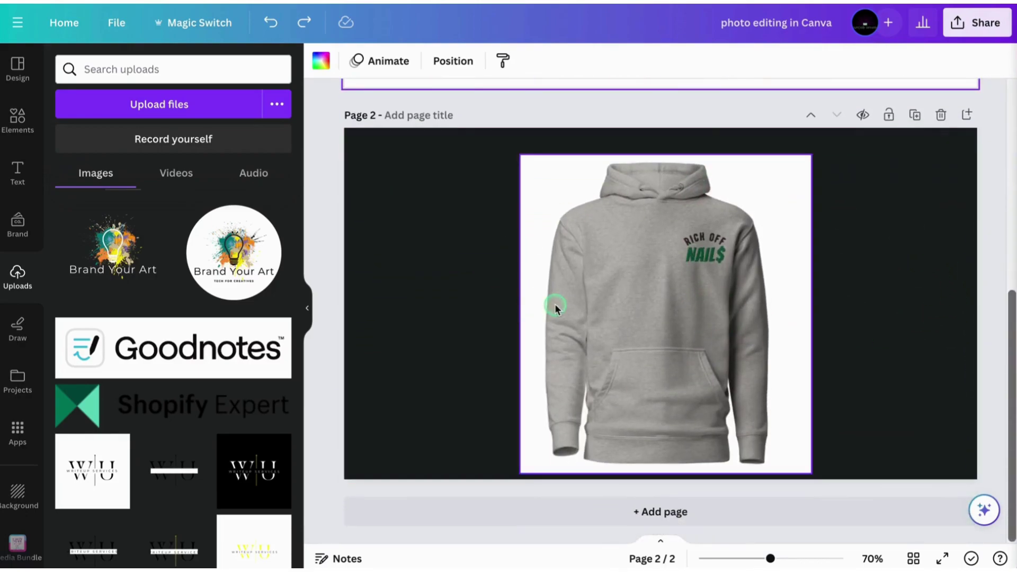
# Snap the grey hoodie photo to the page centre, then nudge it slightly up-left.
pyautogui.click(643, 288)
pyautogui.moveTo(641, 277); pyautogui.dragTo(639, 285)
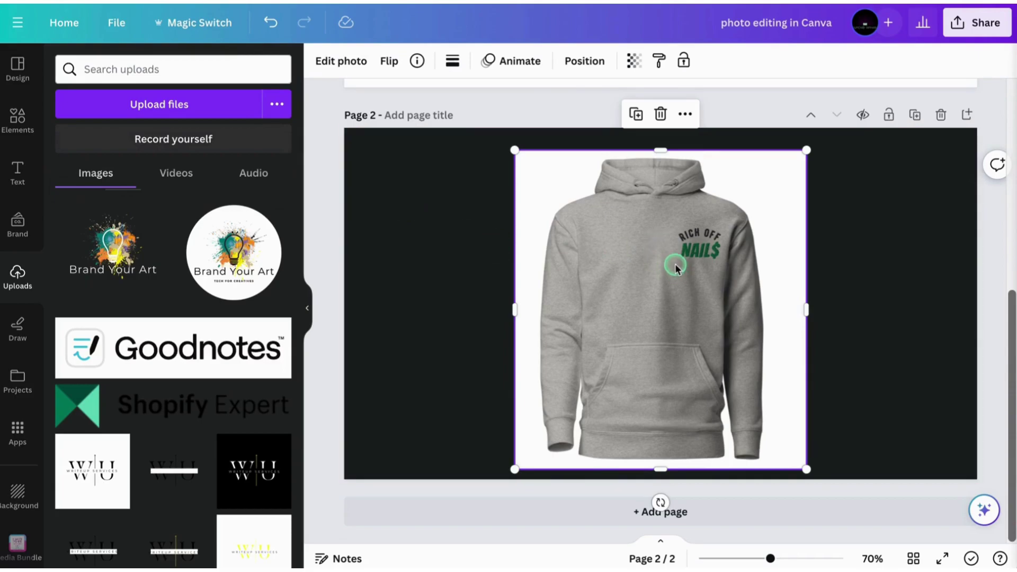
pyautogui.moveTo(645, 184); pyautogui.dragTo(641, 178)
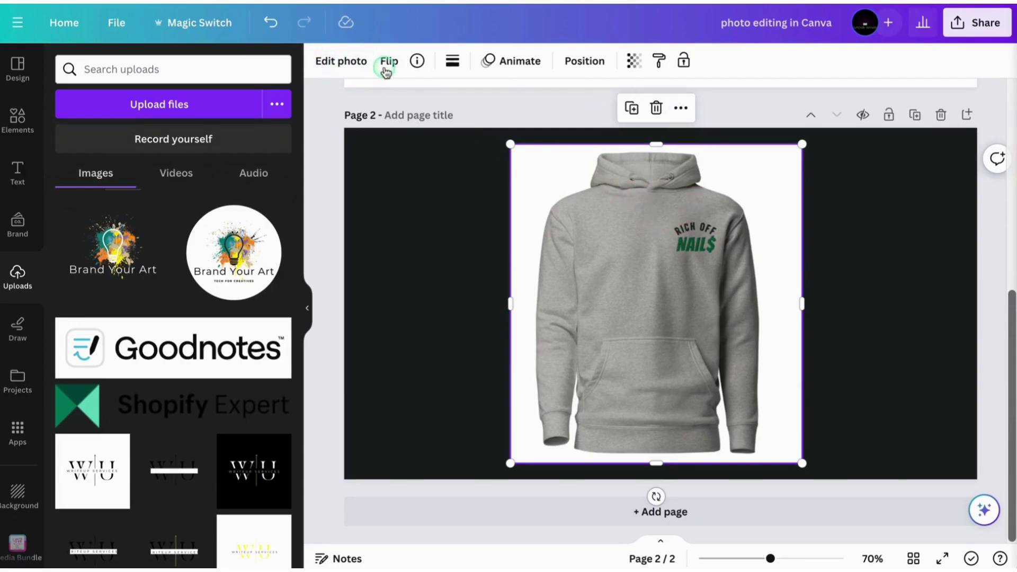
# Apply BG Remover to the hoodie photo, then deselect it.
pyautogui.click(343, 61)
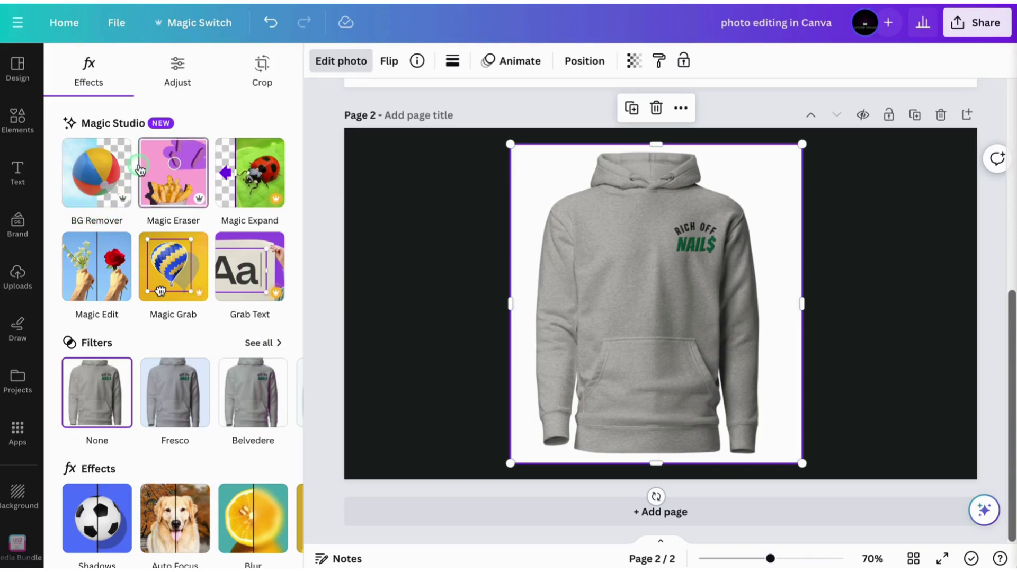
pyautogui.click(122, 222)
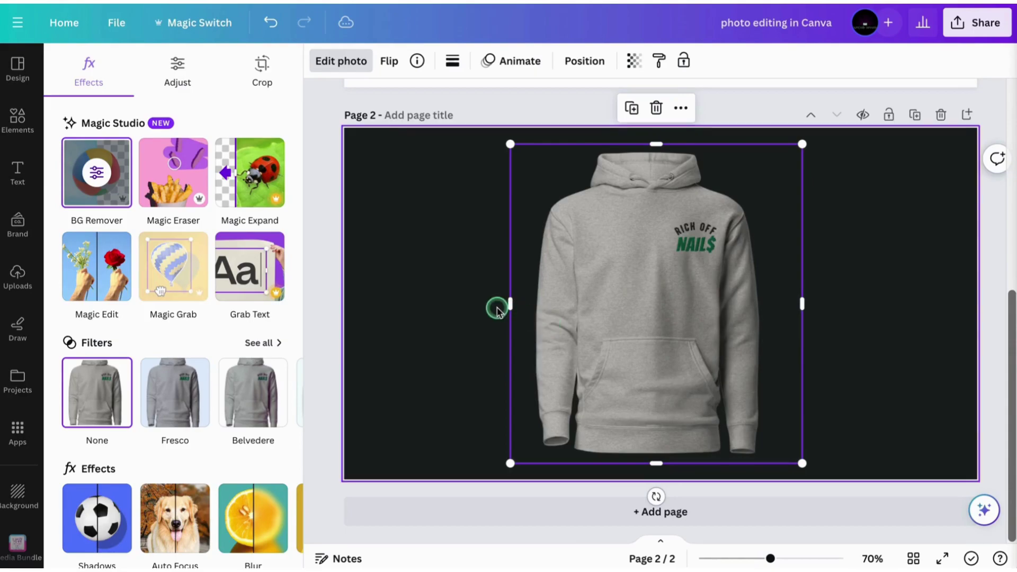
pyautogui.click(368, 243)
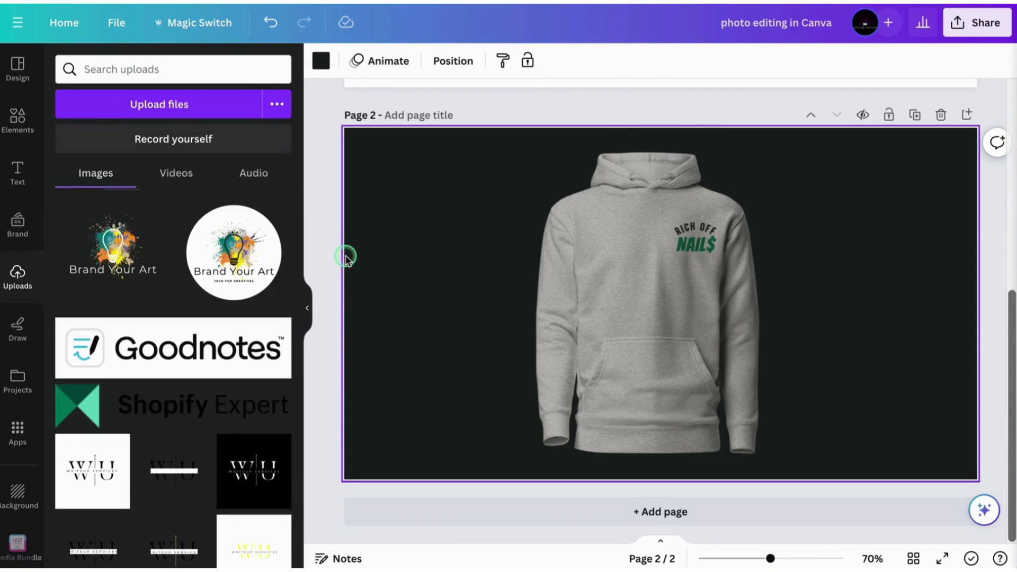
# Move the hoodie right, tilt it about 12°, and place an upright duplicate to its left.
pyautogui.moveTo(675, 261); pyautogui.dragTo(825, 286)
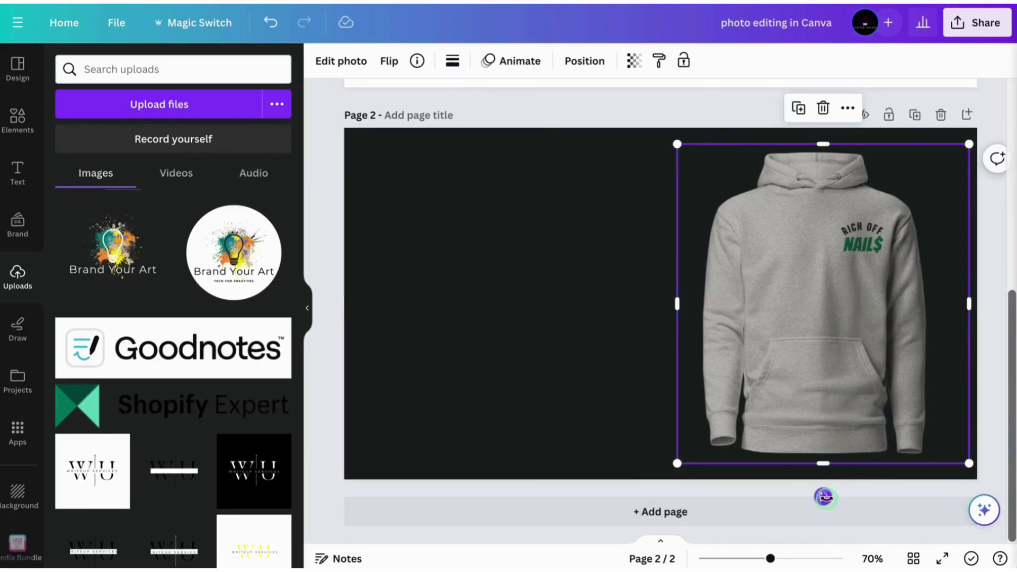
pyautogui.moveTo(824, 497); pyautogui.dragTo(784, 500)
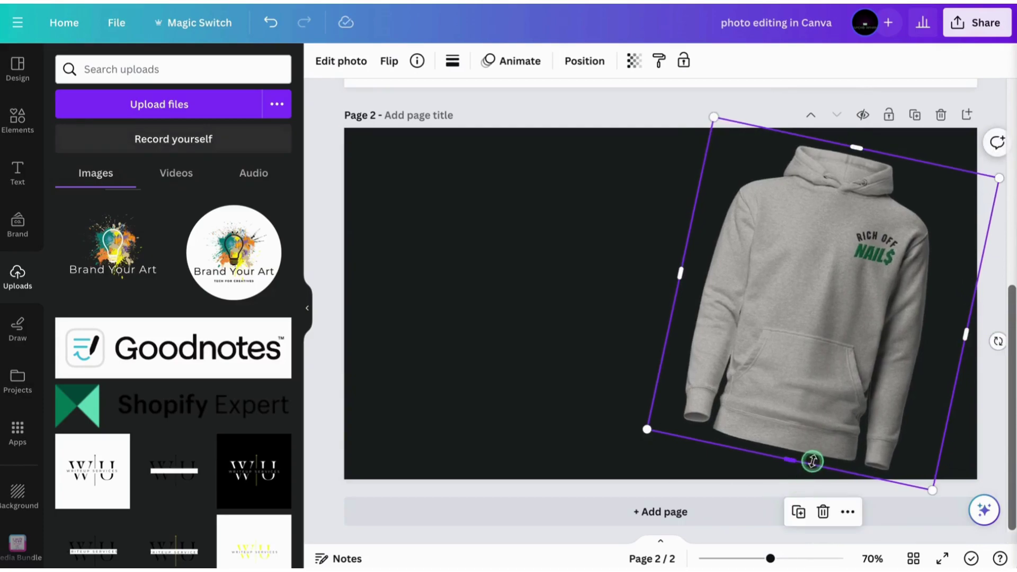
pyautogui.click(799, 513)
pyautogui.moveTo(879, 358); pyautogui.dragTo(754, 360)
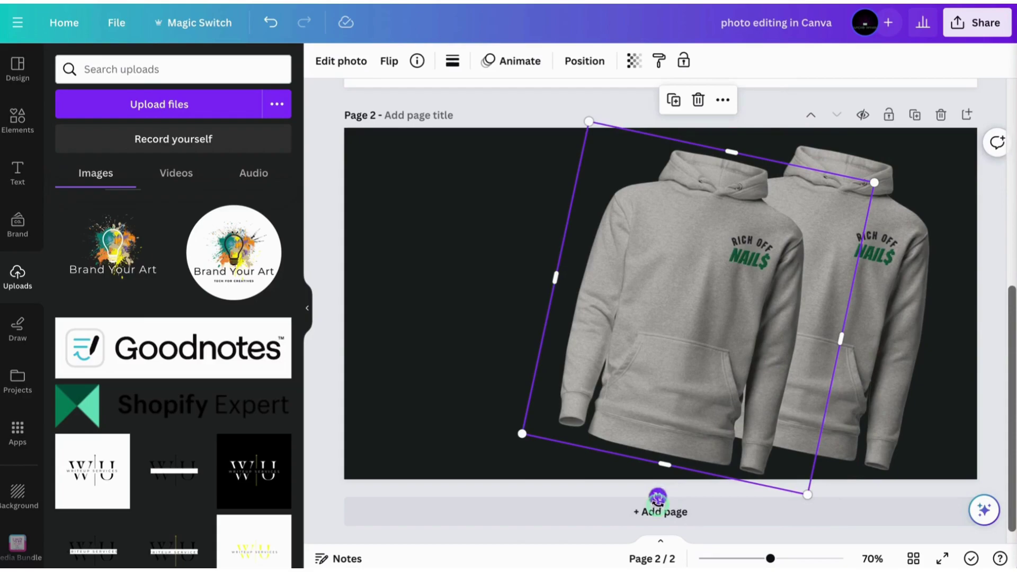
pyautogui.moveTo(657, 498); pyautogui.dragTo(699, 490)
# Set the tilted right hoodie's transparency to 62 and give it a Rise animation.
pyautogui.click(916, 270)
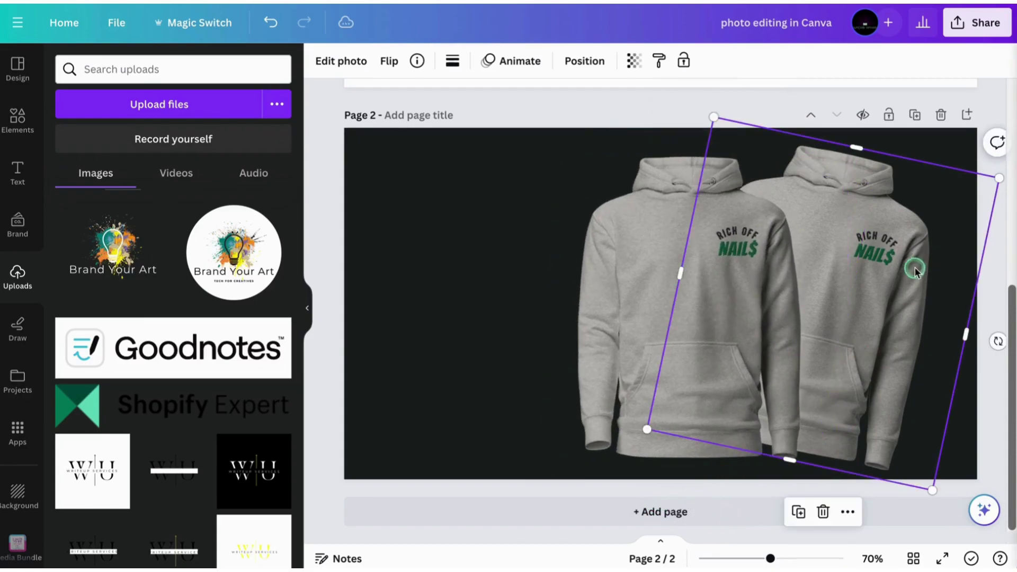
pyautogui.click(633, 60)
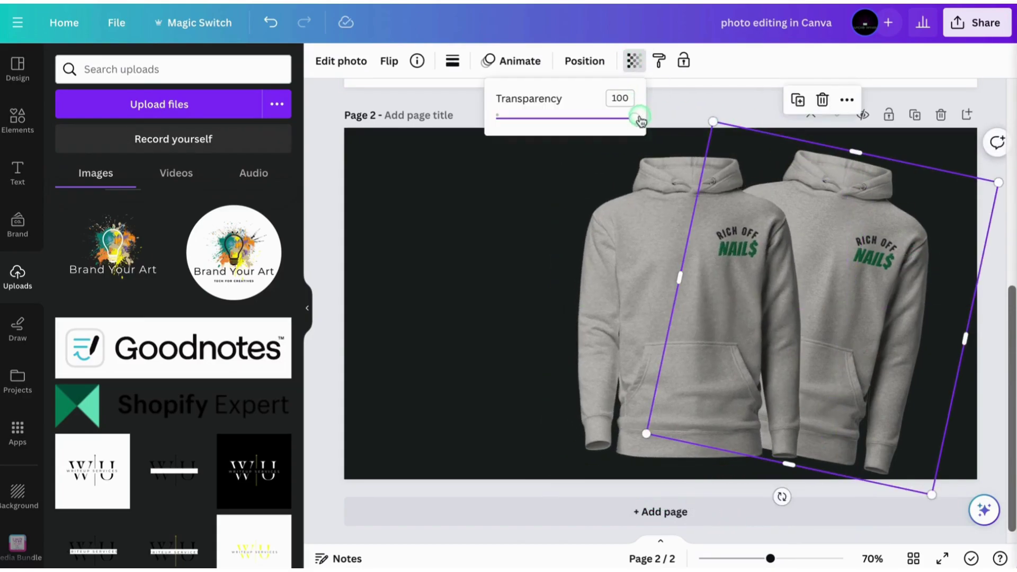
pyautogui.moveTo(633, 117); pyautogui.dragTo(674, 118)
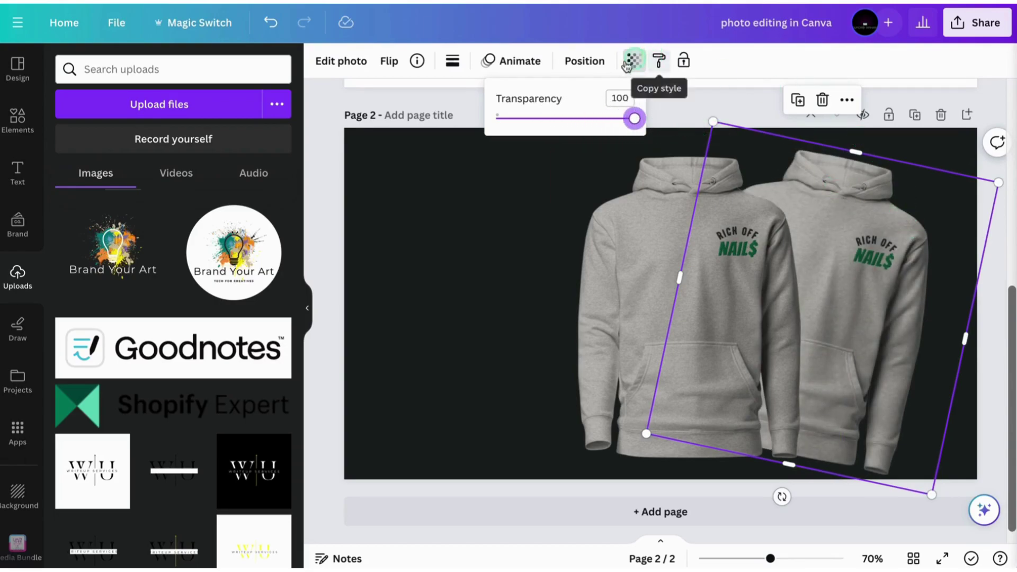
pyautogui.click(517, 60)
pyautogui.click(96, 260)
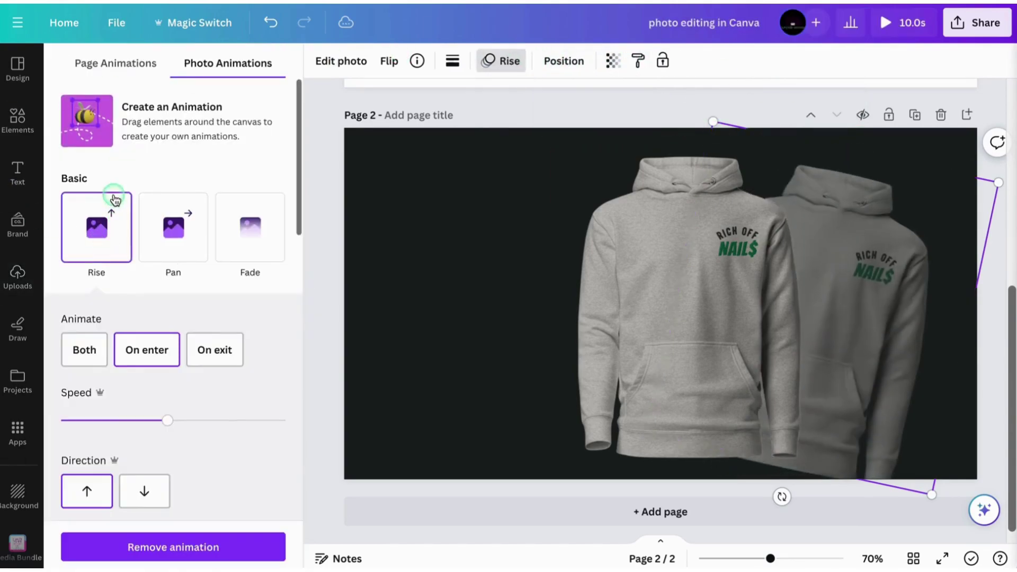
# Set the Rise animation to its slowest speed and shrink the tilted hoodie slightly.
pyautogui.click(61, 418)
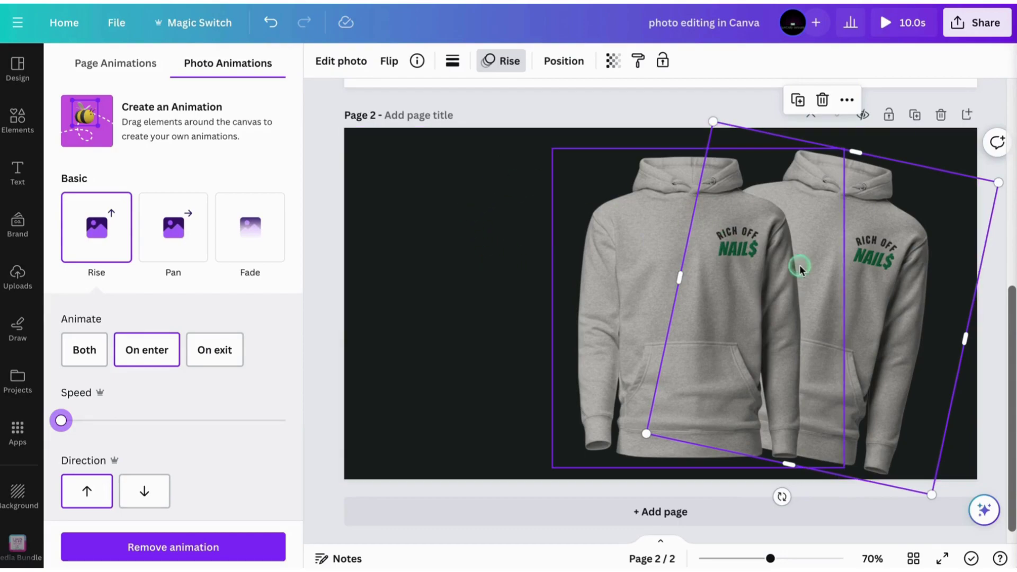
pyautogui.moveTo(998, 183); pyautogui.dragTo(955, 204)
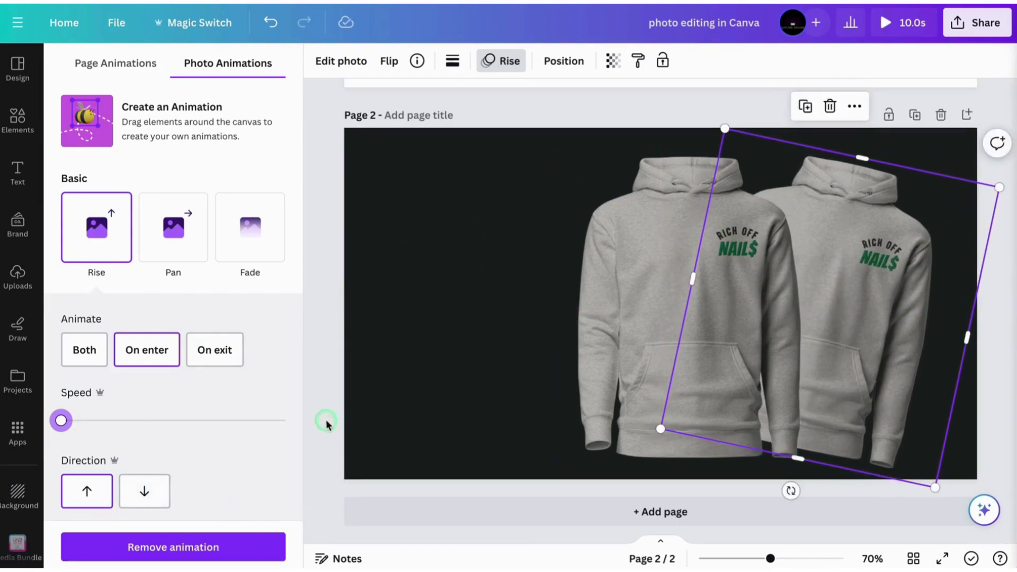
pyautogui.click(377, 373)
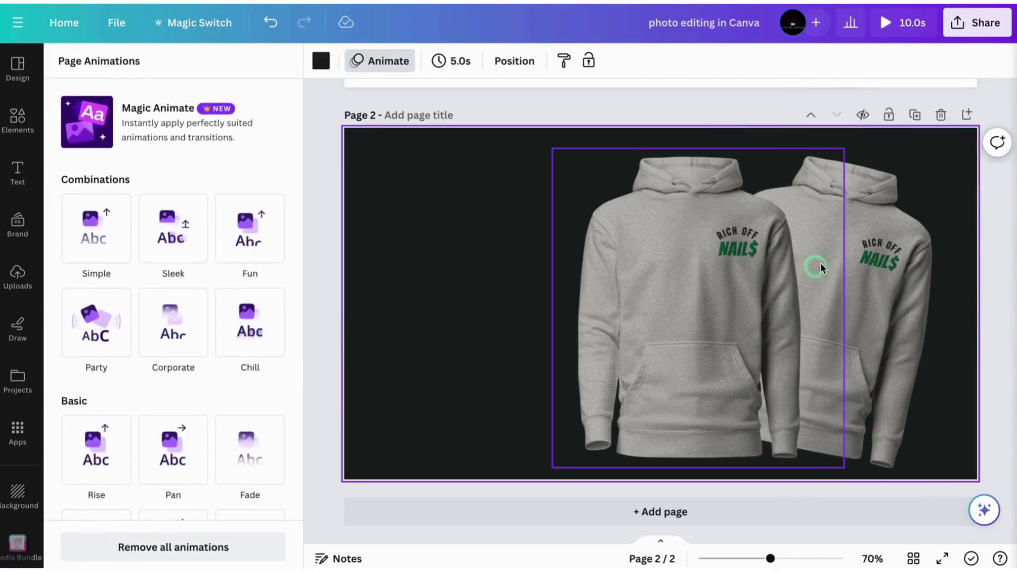
pyautogui.click(18, 172)
# Add a heading reading 'New Arrival!' and enlarge it to about 71.8.
pyautogui.click(141, 241)
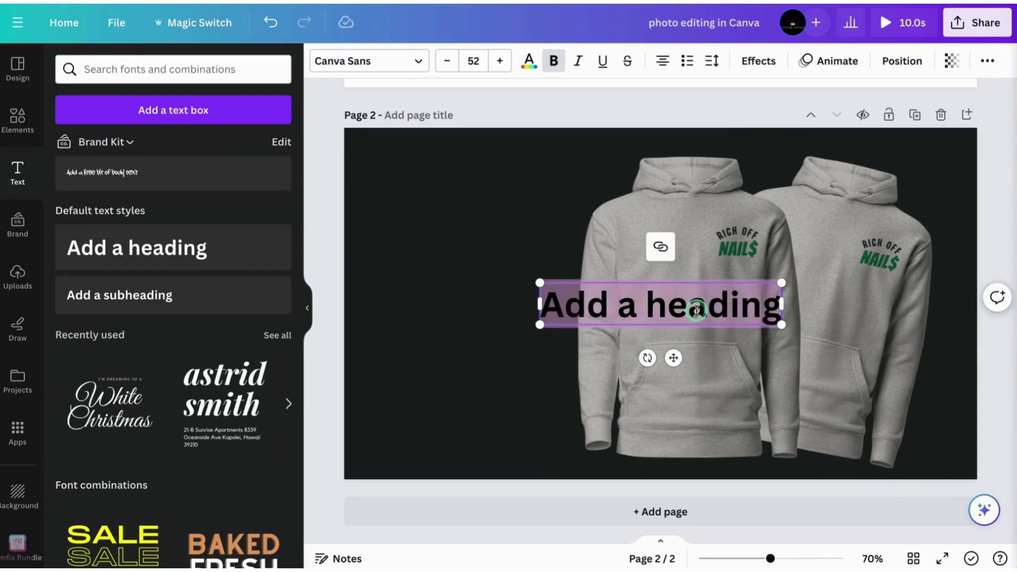
pyautogui.write('New A')
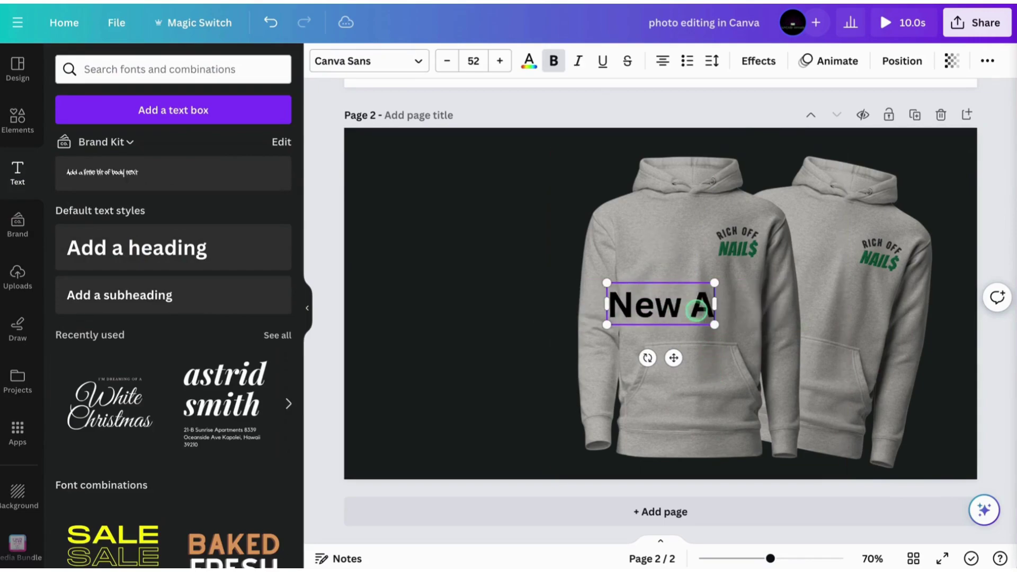
pyautogui.write('rrival!')
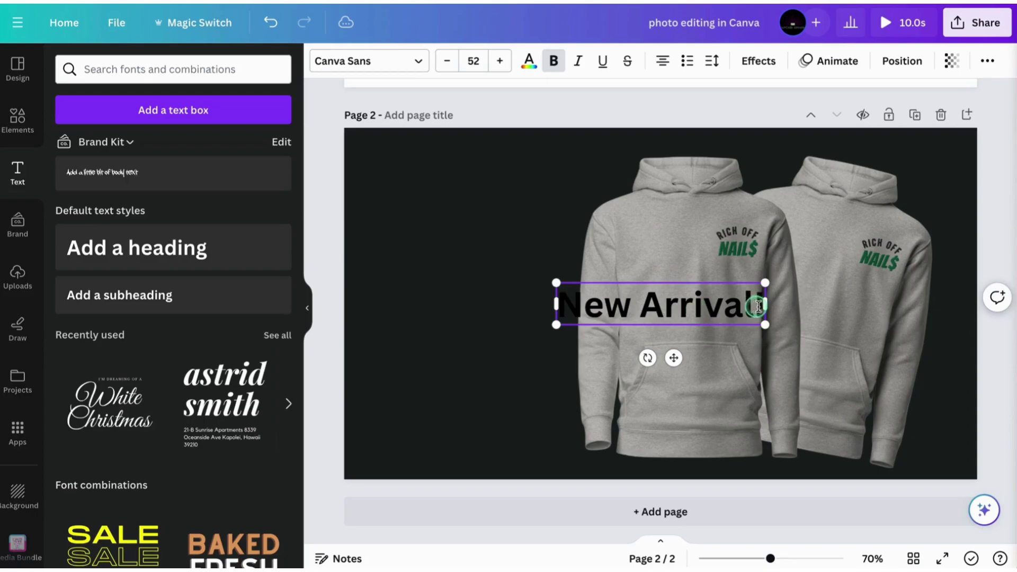
pyautogui.moveTo(767, 325); pyautogui.dragTo(844, 341)
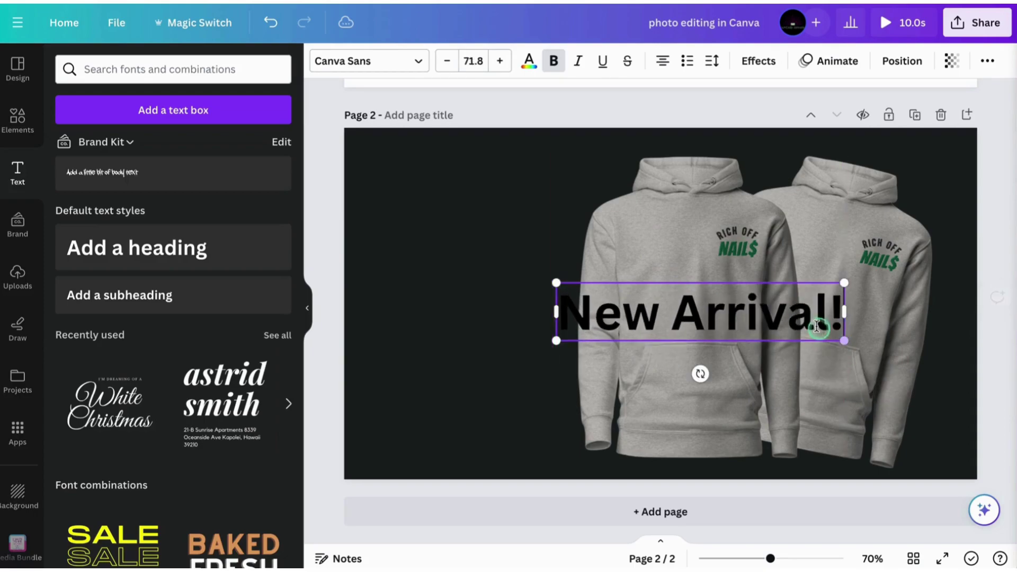
pyautogui.click(488, 346)
# Move the text top-left, wrap it to two centred lines with 0.9 line spacing, and enlarge it.
pyautogui.moveTo(559, 301); pyautogui.dragTo(376, 158)
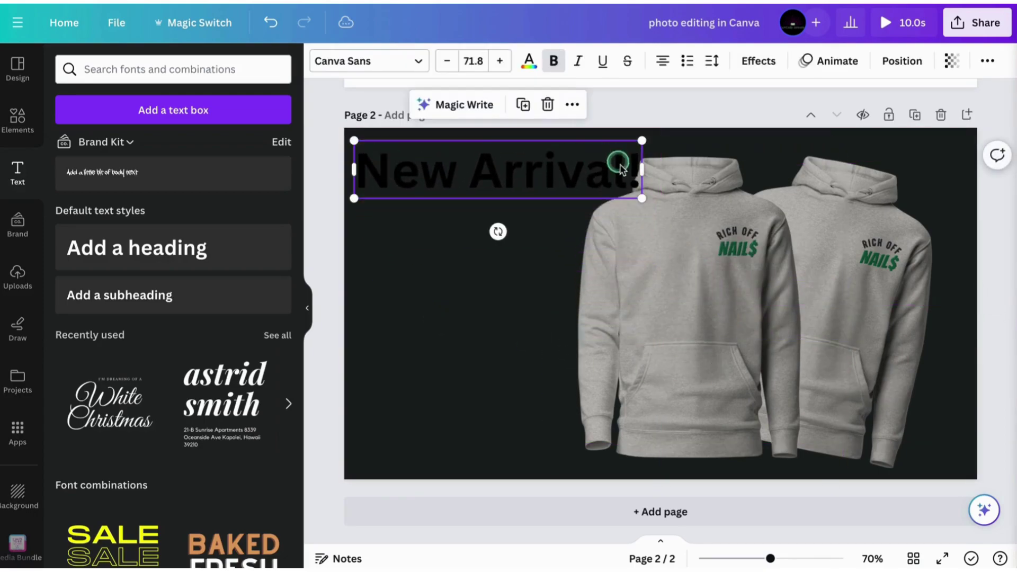
pyautogui.moveTo(643, 167); pyautogui.dragTo(566, 180)
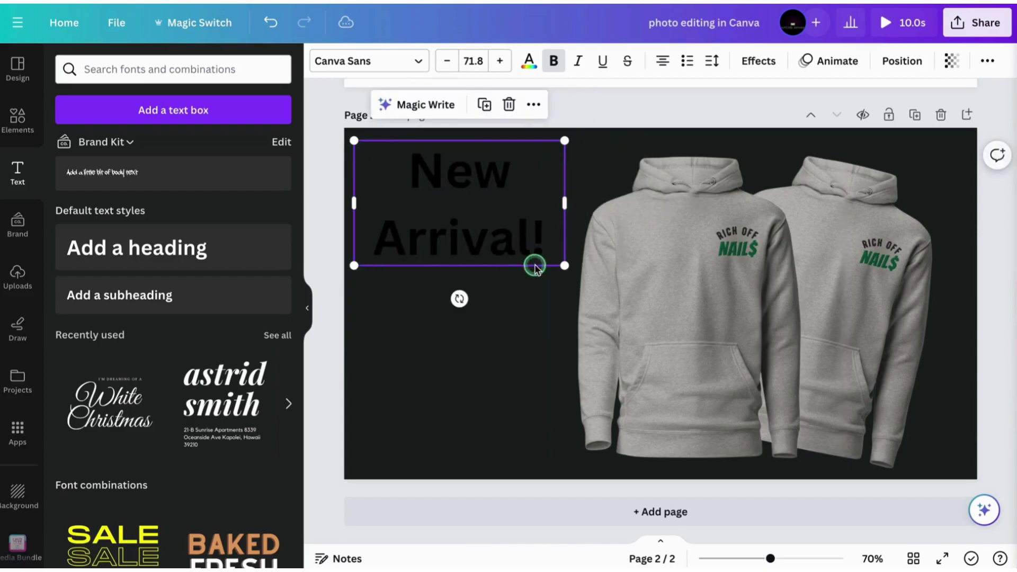
pyautogui.click(662, 62)
pyautogui.click(714, 62)
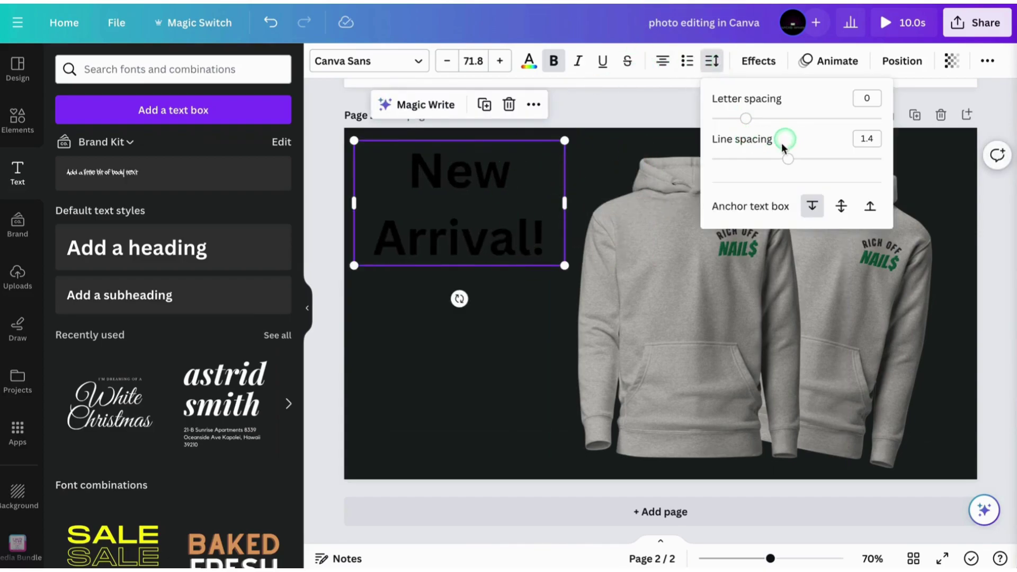
pyautogui.moveTo(770, 162); pyautogui.dragTo(743, 159)
pyautogui.click(540, 272)
pyautogui.click(545, 238)
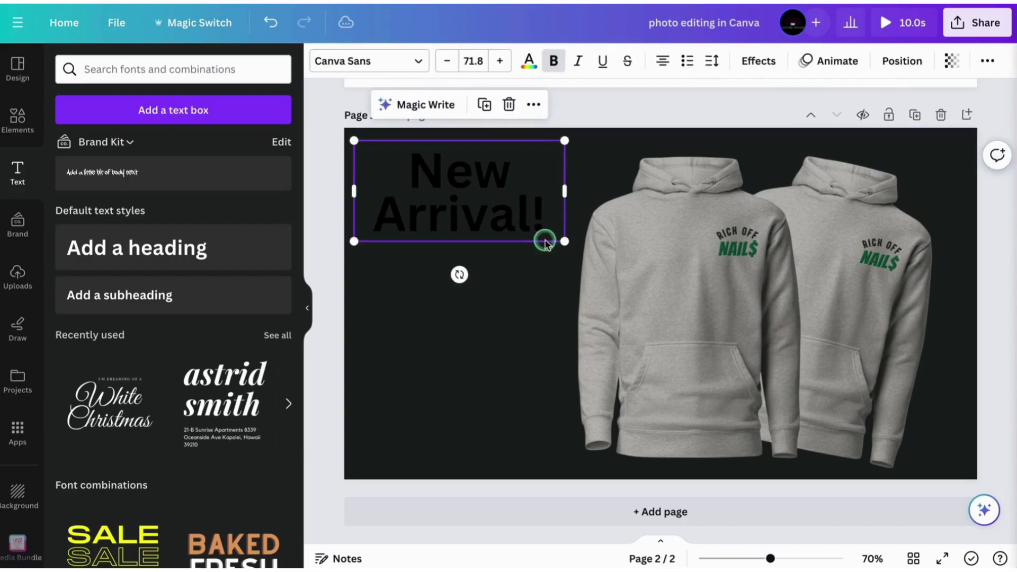
pyautogui.moveTo(563, 242); pyautogui.dragTo(592, 255)
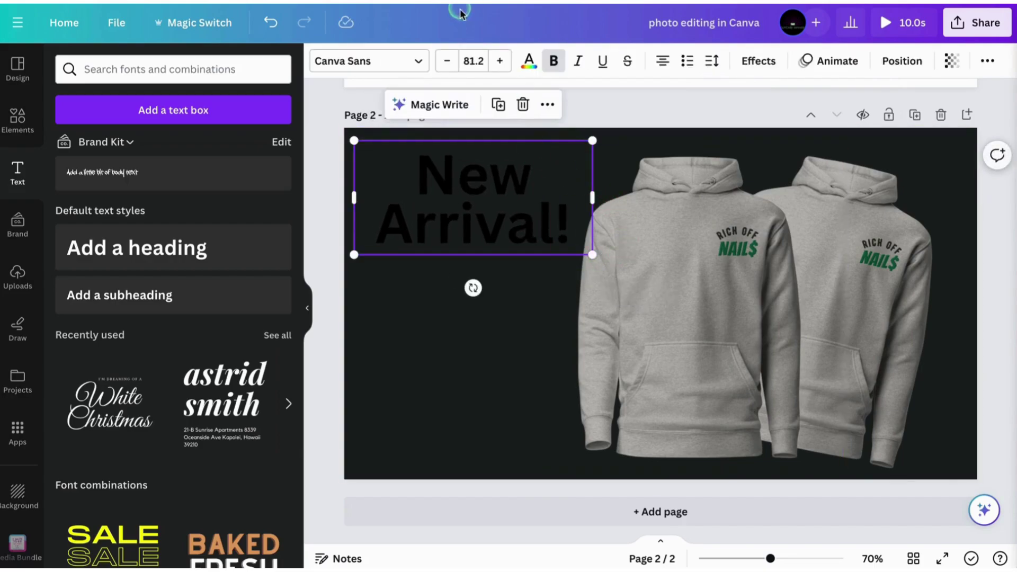
# Colour the New Arrival! text white and move it down beside the hoodies.
pyautogui.doubleClick(512, 182)
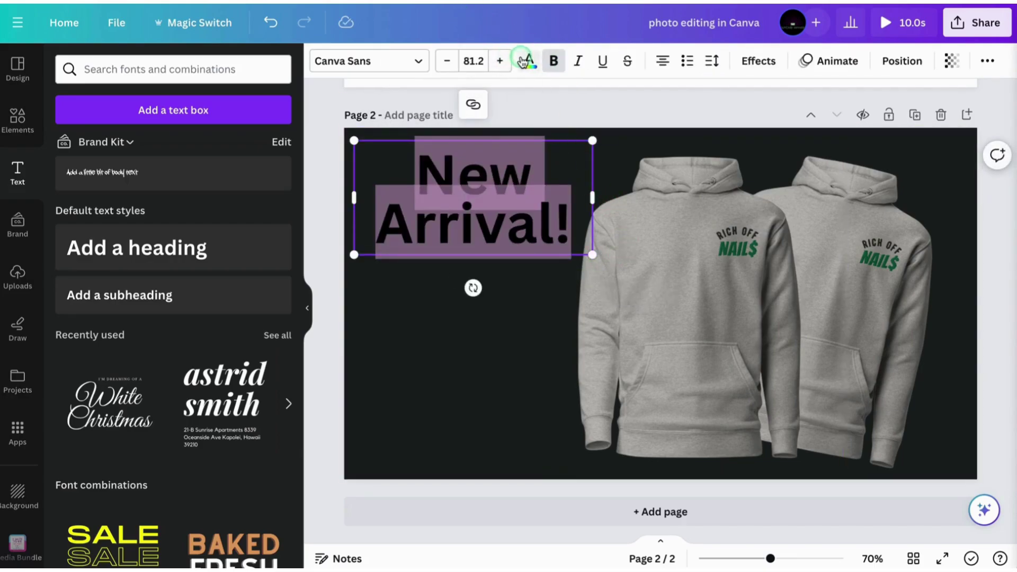
pyautogui.click(528, 59)
pyautogui.click(191, 136)
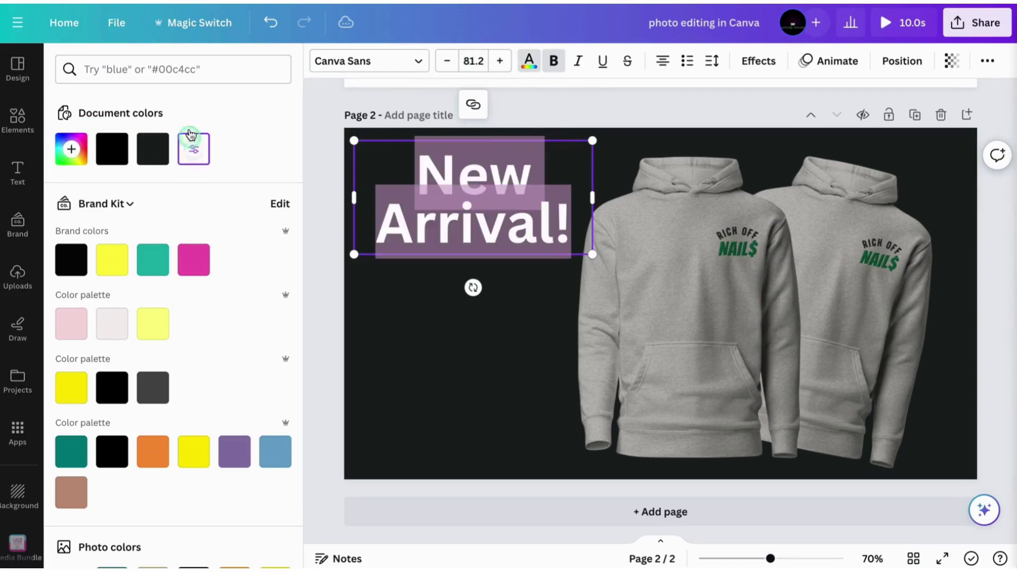
pyautogui.click(504, 392)
pyautogui.moveTo(523, 227); pyautogui.dragTo(522, 303)
# Move both hoodie photos together slightly up and to the right.
pyautogui.click(725, 310)
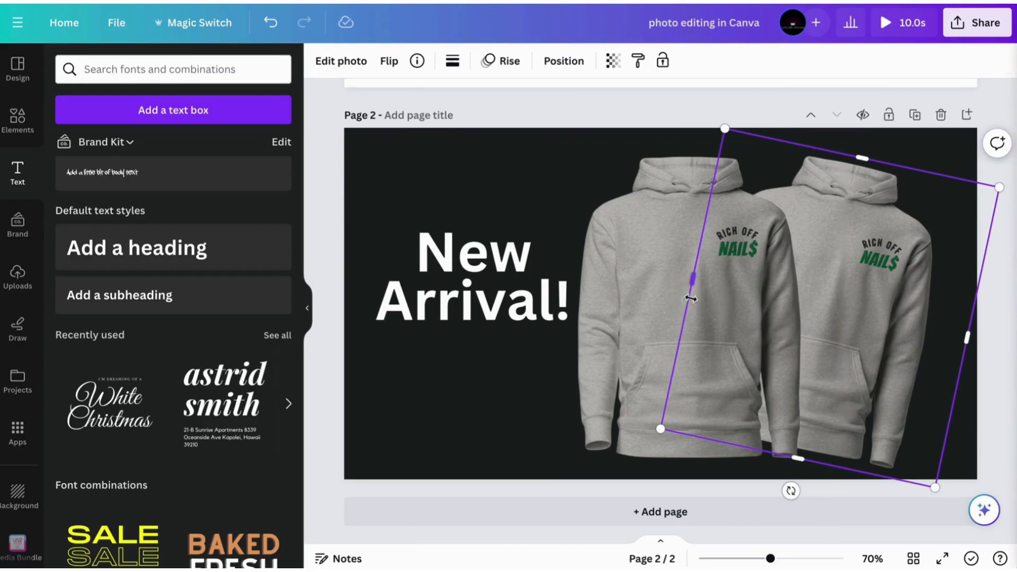
pyautogui.keyDown('shift'); pyautogui.click(670, 288); pyautogui.keyUp('shift')
pyautogui.moveTo(742, 294); pyautogui.dragTo(765, 288)
pyautogui.click(529, 373)
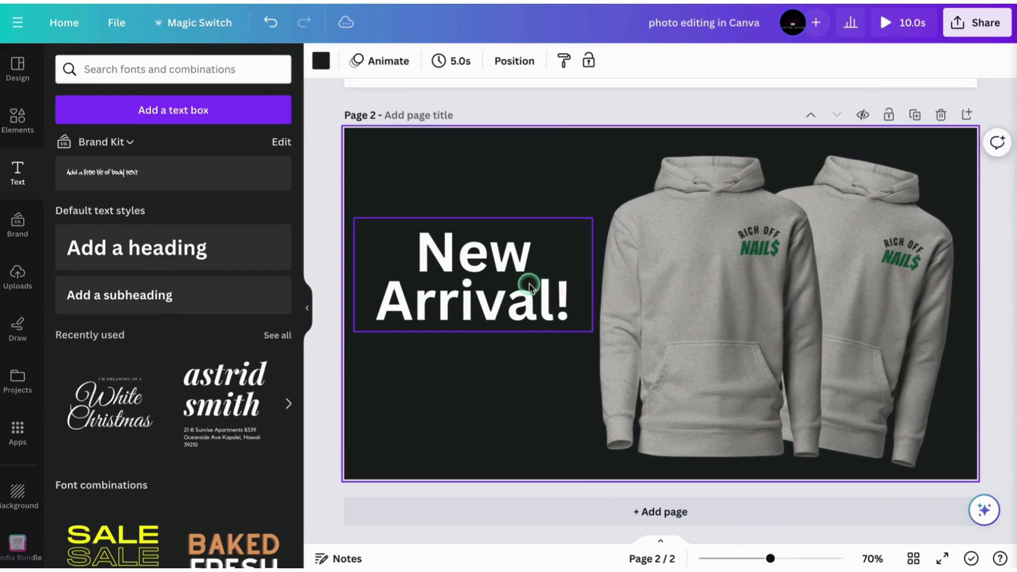
# Nudge the New Arrival! text slightly right and clear the selection.
pyautogui.moveTo(527, 284); pyautogui.dragTo(535, 281)
pyautogui.click(549, 388)
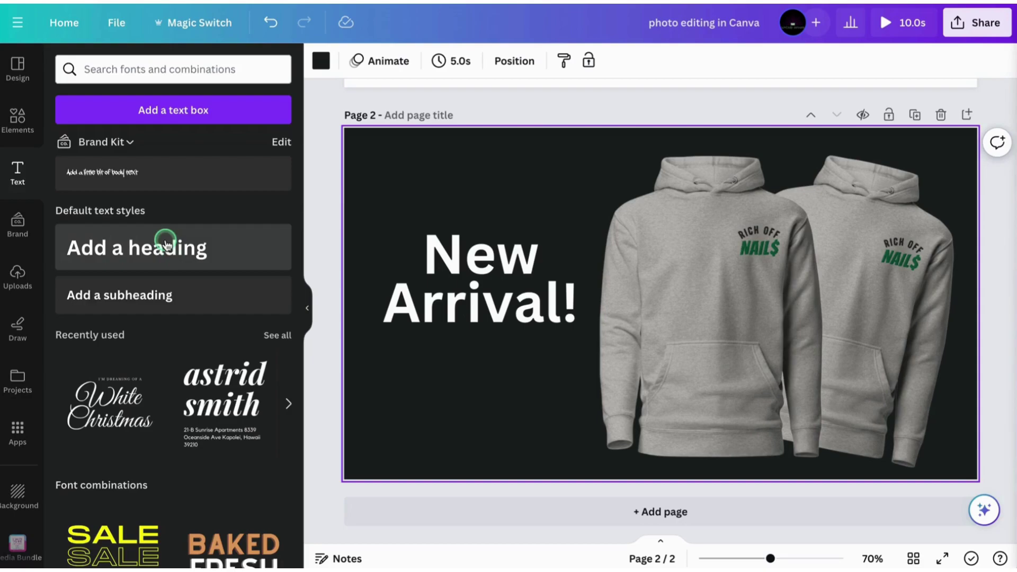
pyautogui.click(927, 242)
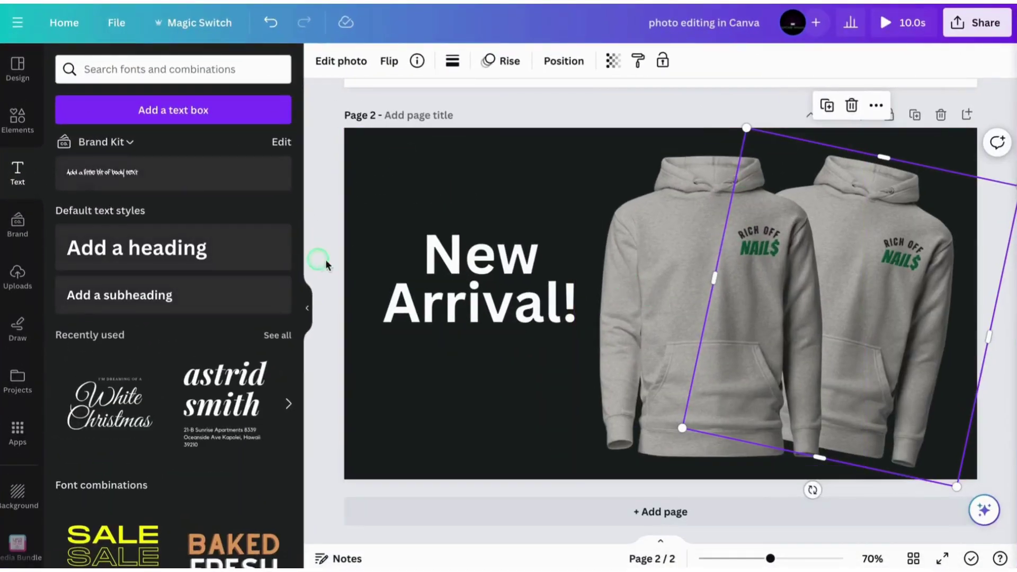
pyautogui.click(420, 334)
pyautogui.click(374, 363)
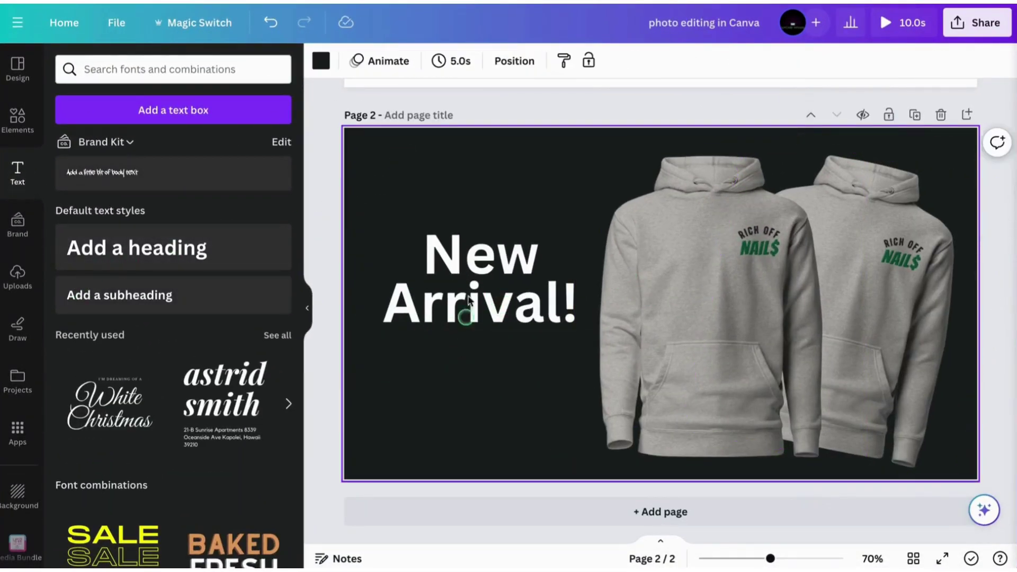
# Set up a PNG download limited to Page 2 only.
pyautogui.click(984, 25)
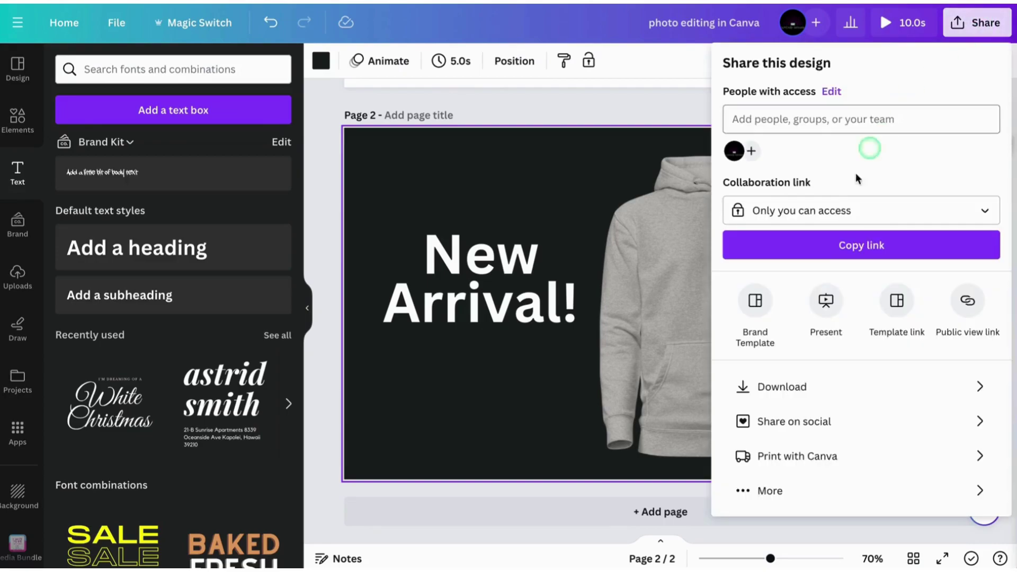
pyautogui.click(816, 389)
pyautogui.click(799, 125)
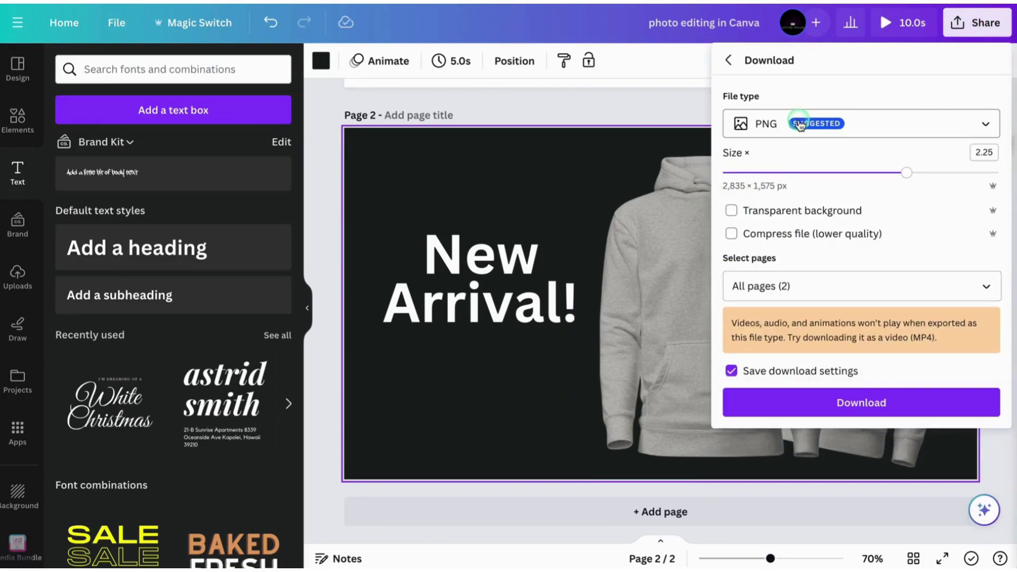
pyautogui.click(771, 125)
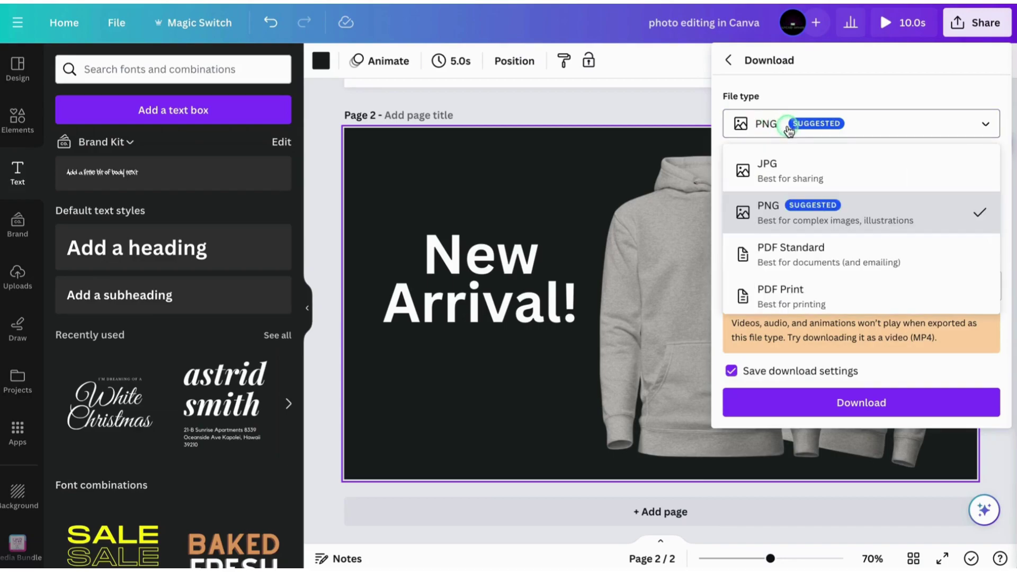
pyautogui.click(776, 206)
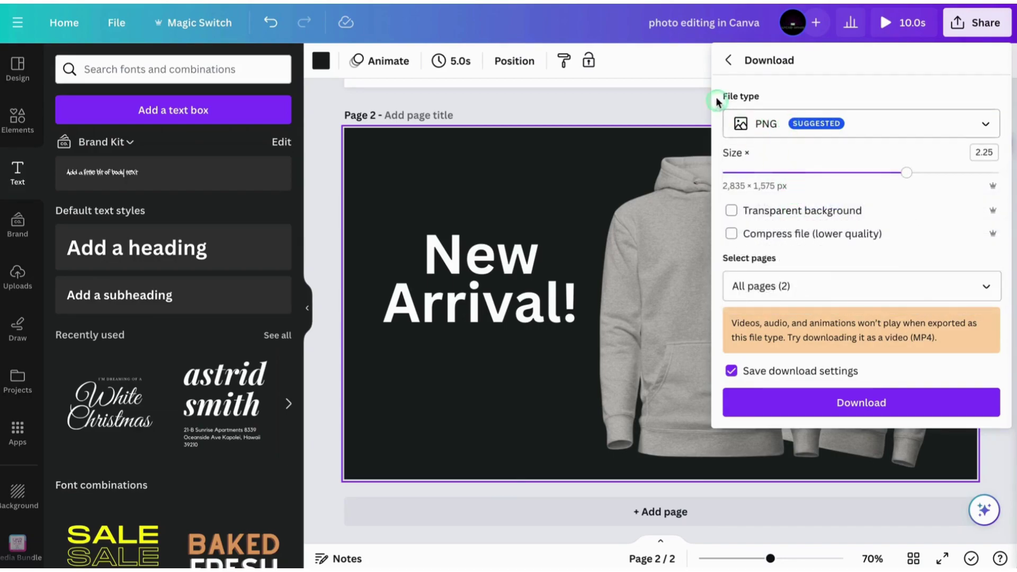
pyautogui.click(810, 281)
pyautogui.click(810, 331)
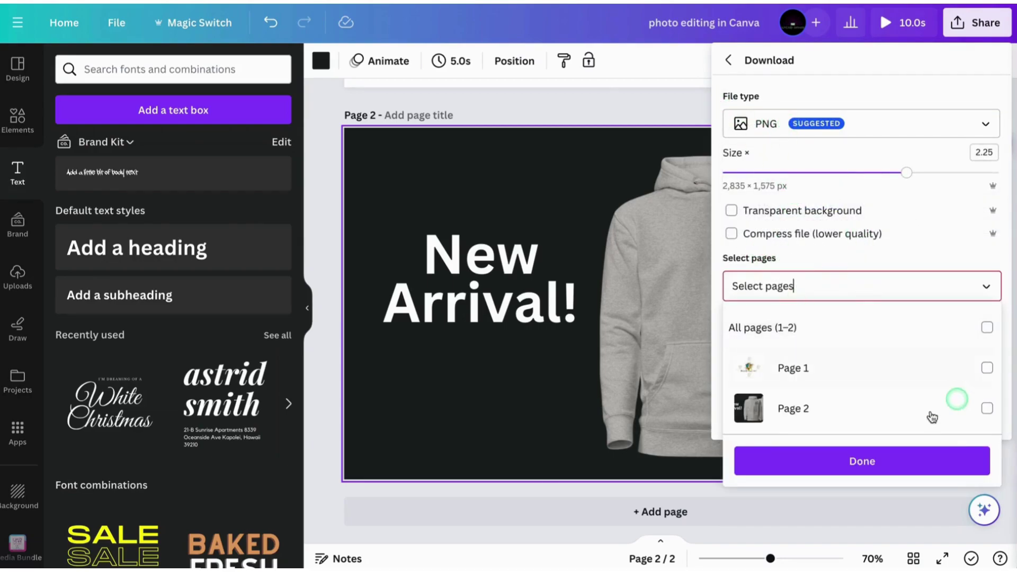
pyautogui.click(822, 408)
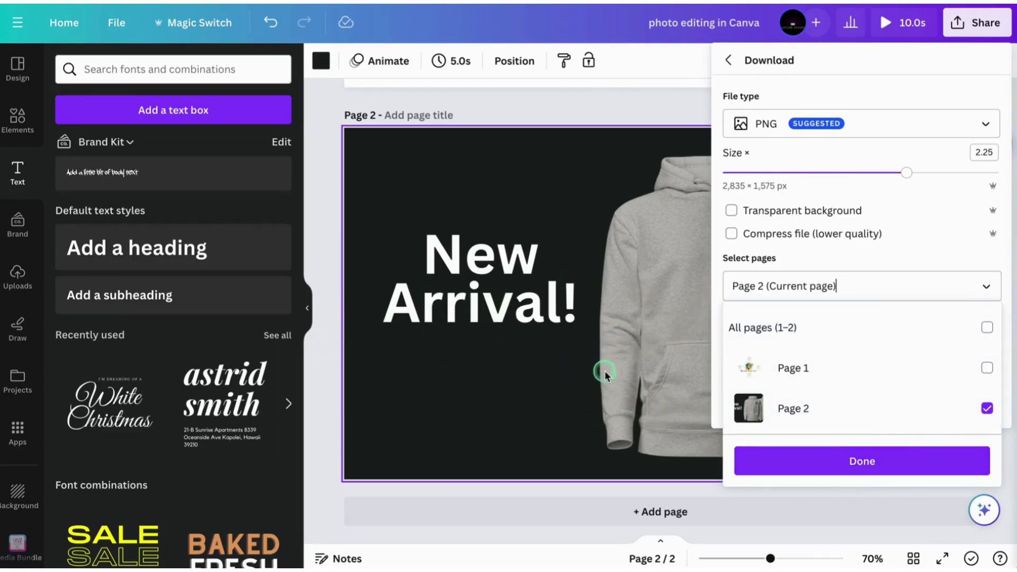
pyautogui.click(875, 460)
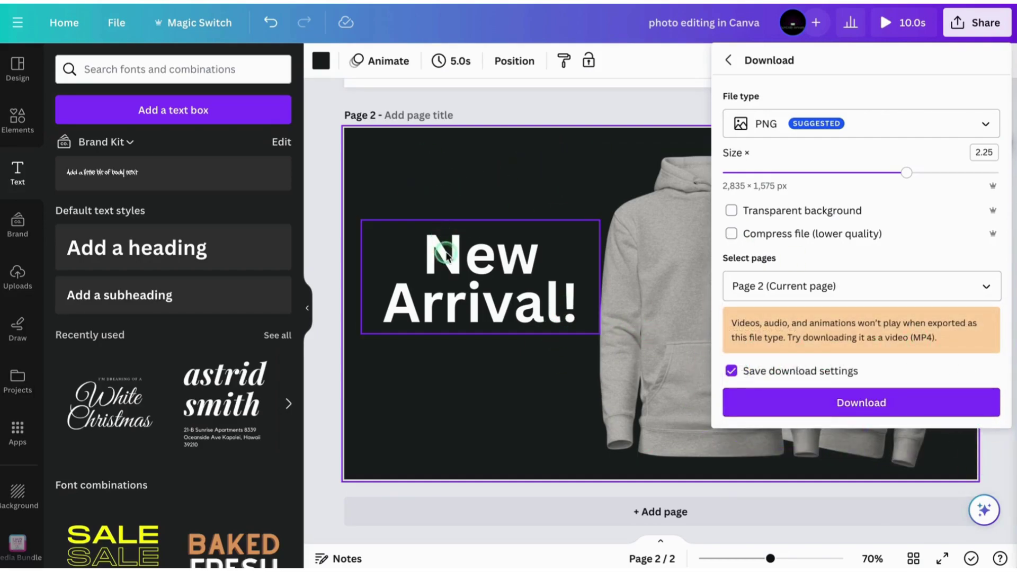
# Download page 2 as a 2,835 × 1,575 px PNG and return to the banner.
pyautogui.click(820, 410)
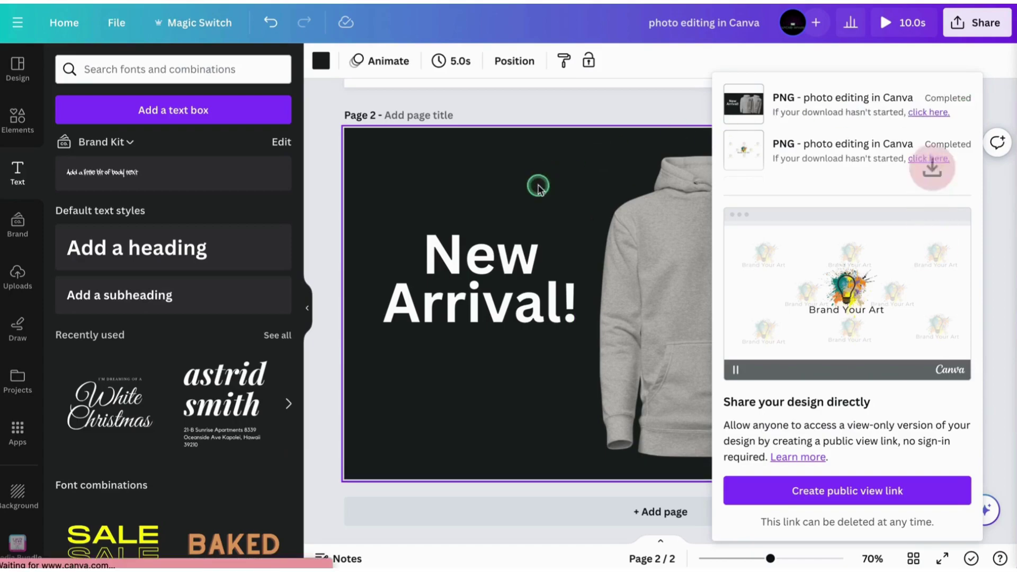
pyautogui.click(566, 152)
pyautogui.click(681, 197)
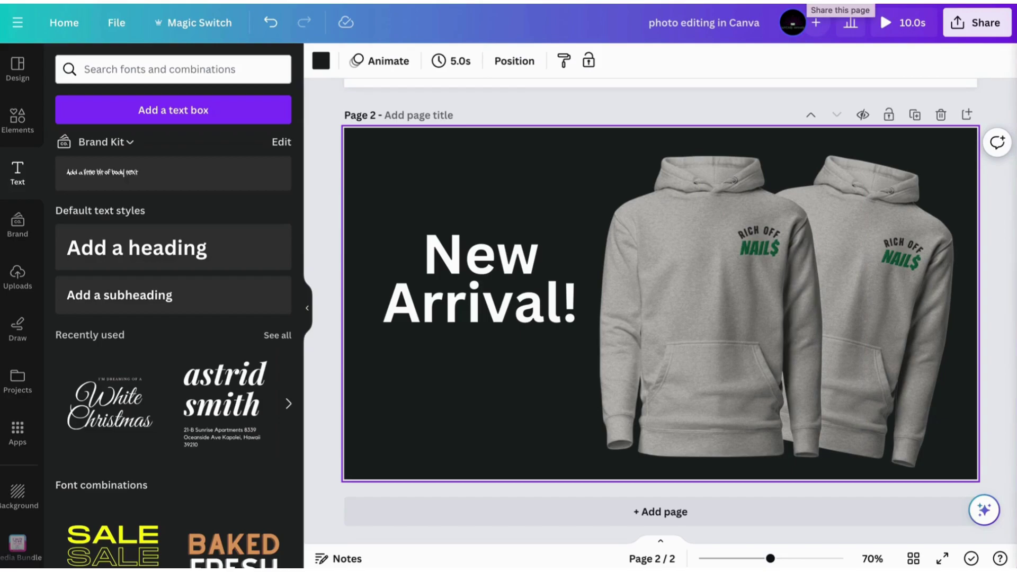
pyautogui.click(970, 24)
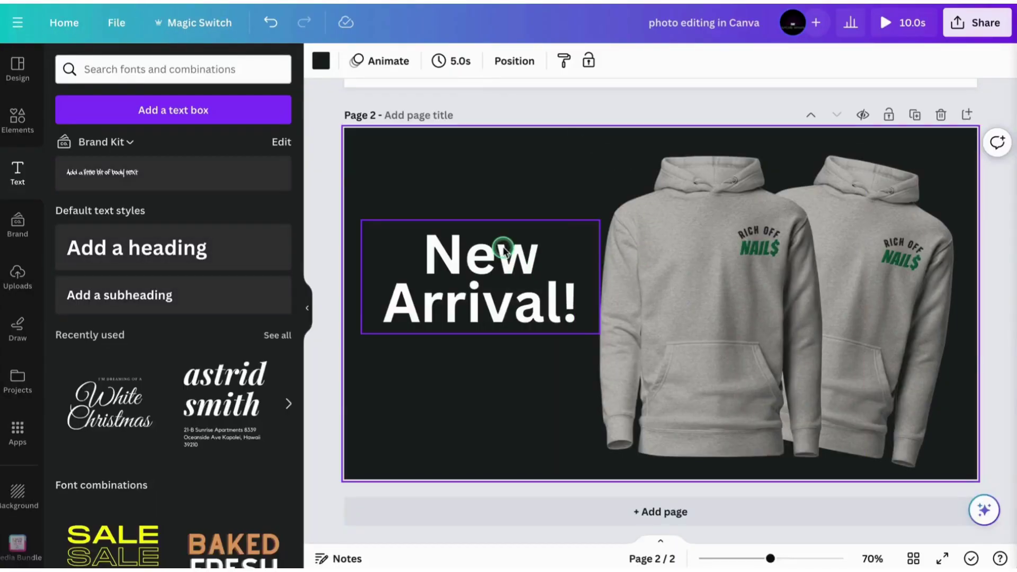
pyautogui.scroll(6, 503, 246)
pyautogui.scroll(-7, 503, 247)
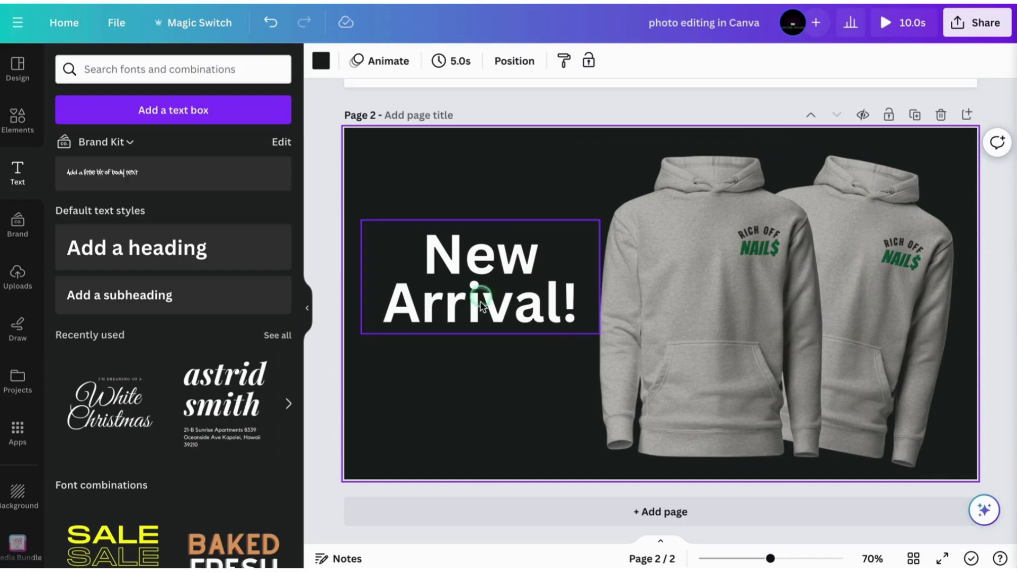
# Select the New Arrival! text and both hoodie images together with Ctrl+A.
pyautogui.click(899, 262)
pyautogui.click(692, 265)
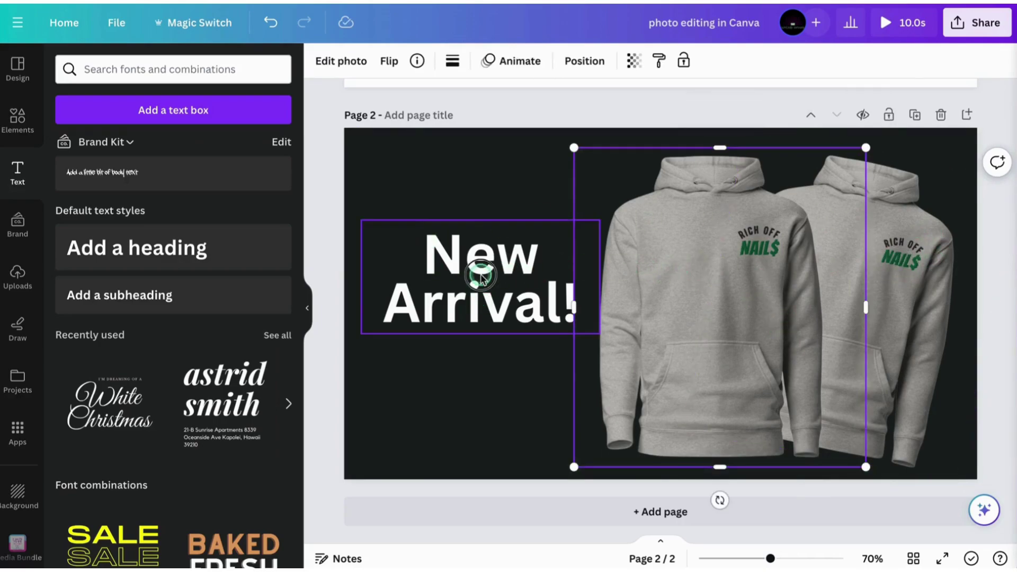
pyautogui.keyDown('shift'); pyautogui.click(477, 268); pyautogui.keyUp('shift')
pyautogui.click(895, 268)
pyautogui.click(672, 293)
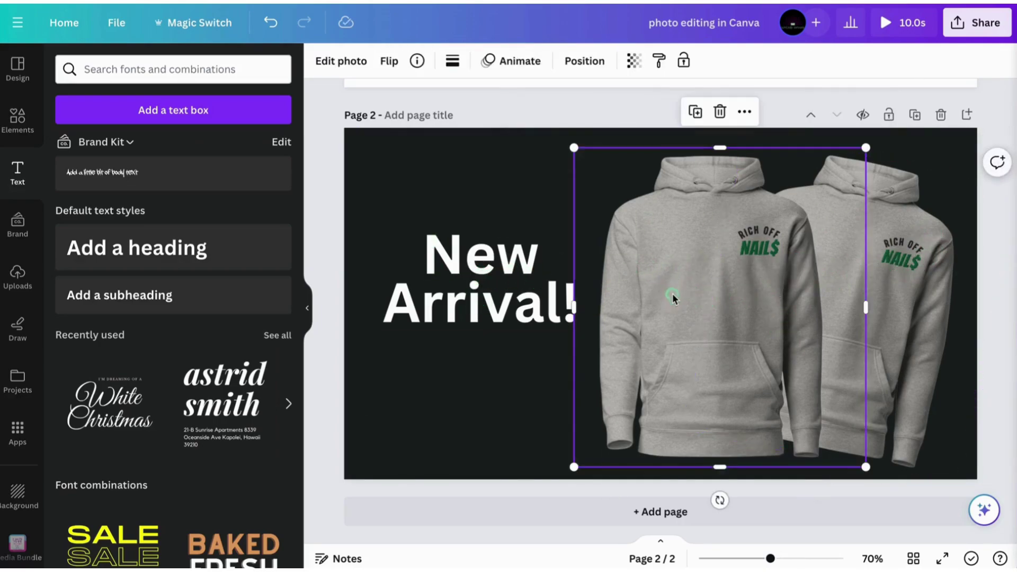
pyautogui.hotkey('ctrl', 'a')
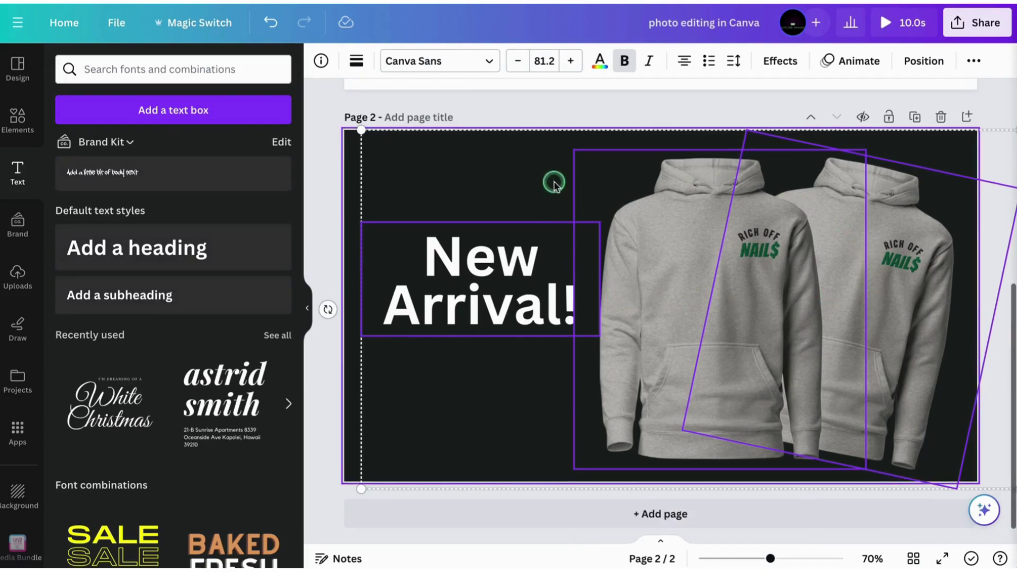
pyautogui.click(412, 145)
# Scale the selection down so the text is 56.9 and centre it on page 2.
pyautogui.moveTo(351, 129); pyautogui.dragTo(570, 207)
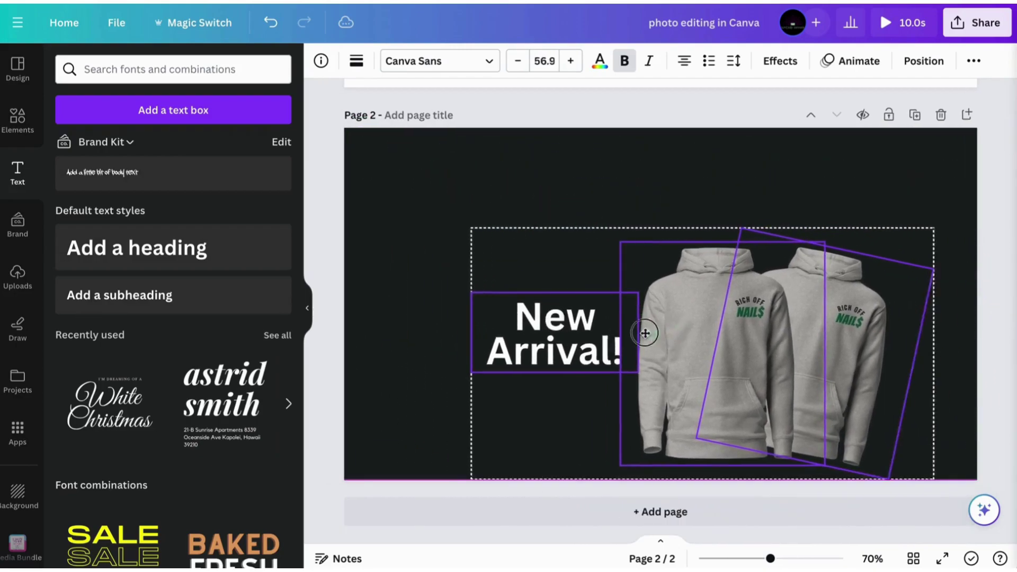
pyautogui.moveTo(643, 331); pyautogui.dragTo(651, 310)
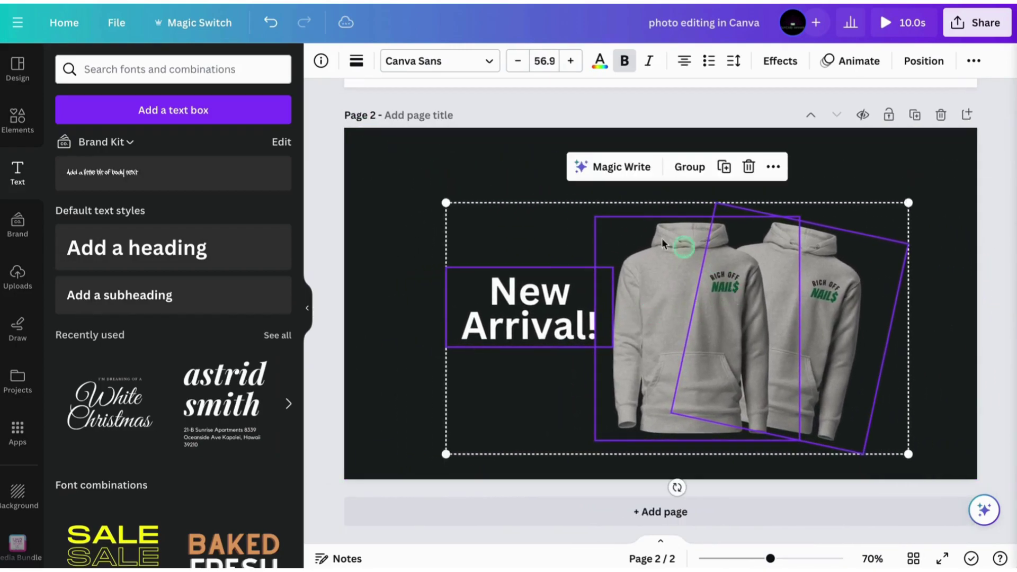
pyautogui.moveTo(695, 285)
pyautogui.mouseDown()
pyautogui.moveTo(703, 284)
pyautogui.moveTo(651, 296)
pyautogui.moveTo(681, 296)
pyautogui.mouseUp()
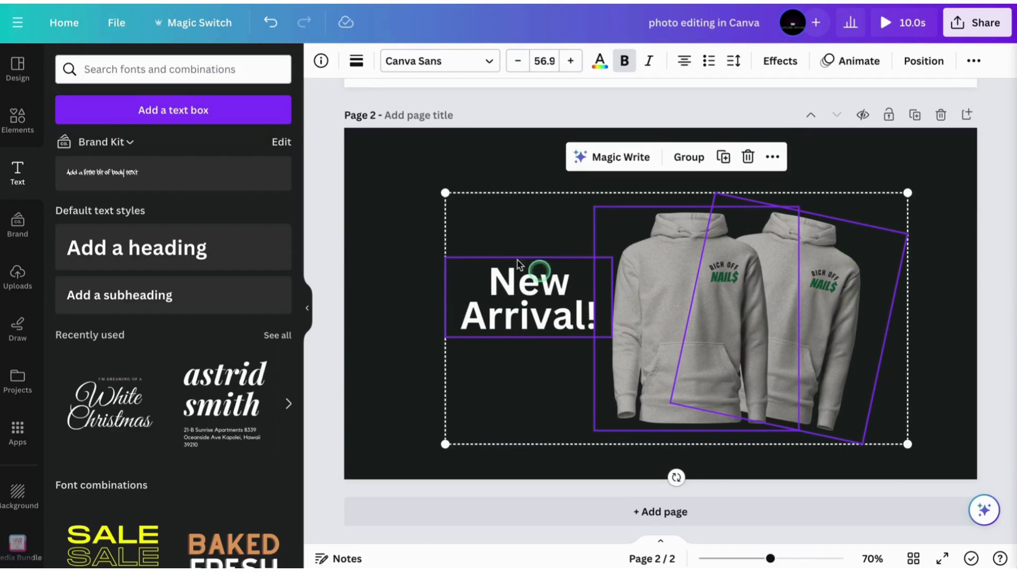
# Group the New Arrival! text with both hoodie images.
pyautogui.click(919, 461)
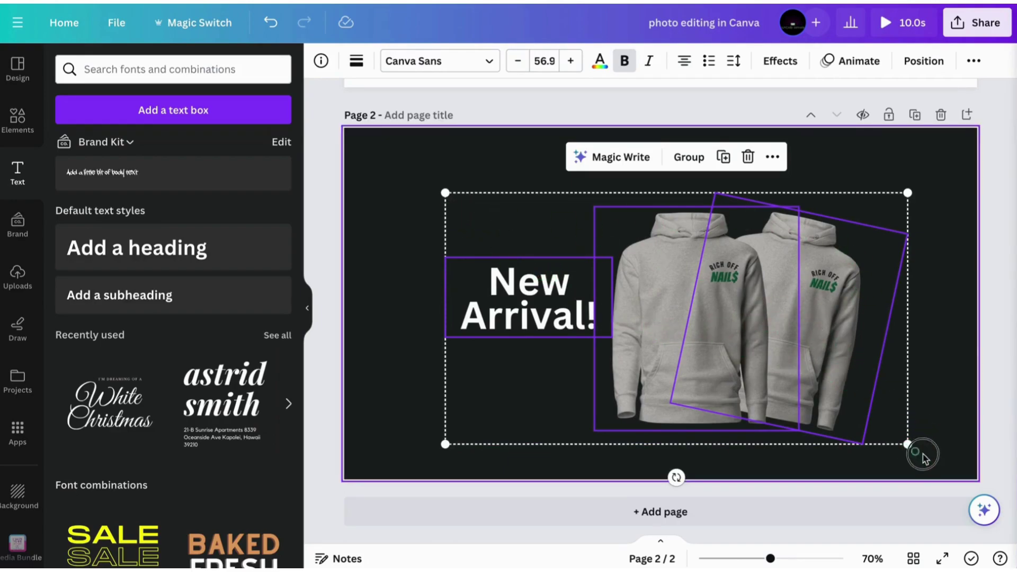
pyautogui.click(787, 368)
pyautogui.click(819, 347)
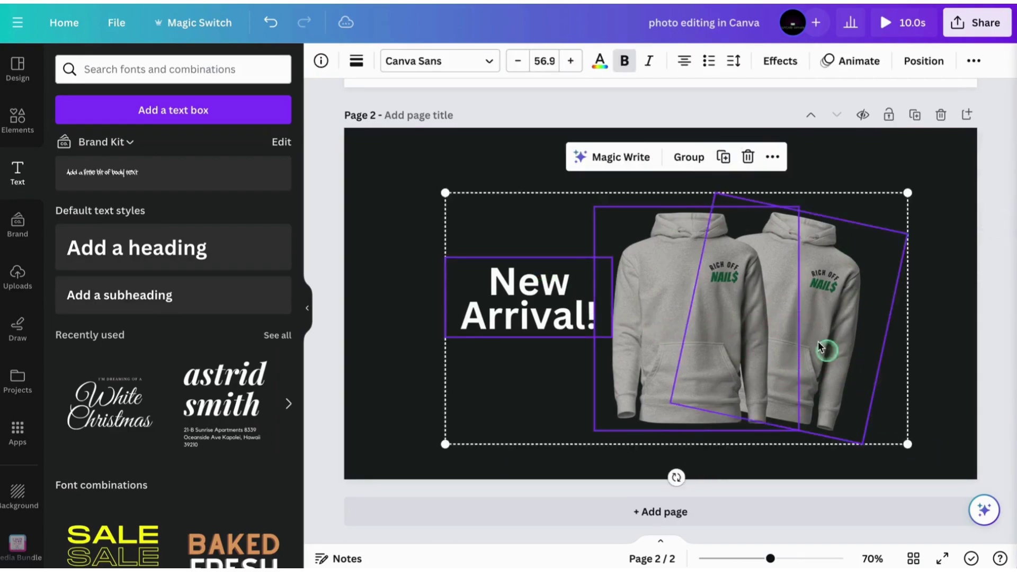
pyautogui.click(686, 160)
# Enlarge the group so the text reaches 71.4 and centre it on the banner.
pyautogui.moveTo(829, 440); pyautogui.dragTo(799, 427)
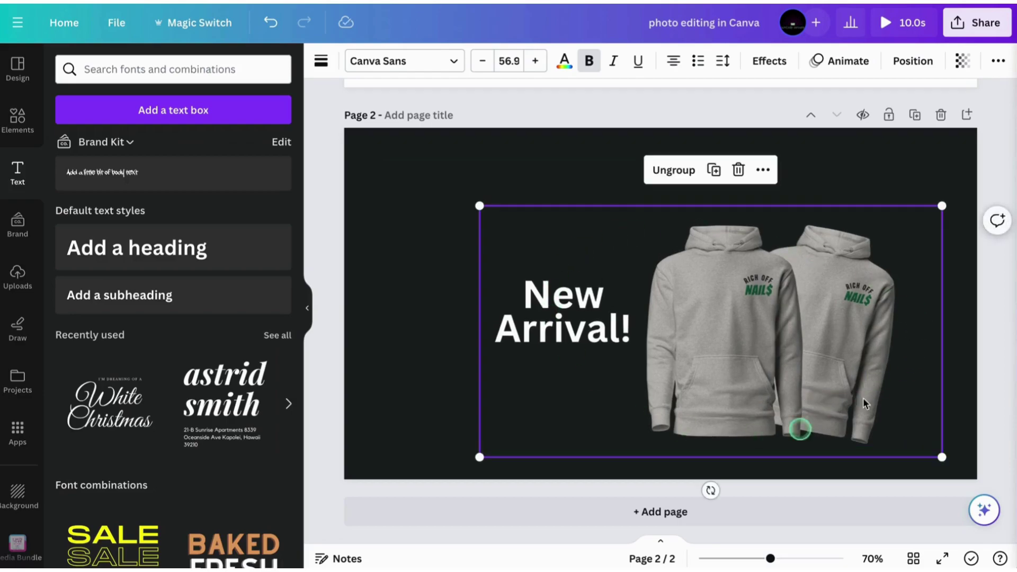
pyautogui.moveTo(717, 288); pyautogui.dragTo(645, 335)
pyautogui.moveTo(848, 209); pyautogui.dragTo(976, 161)
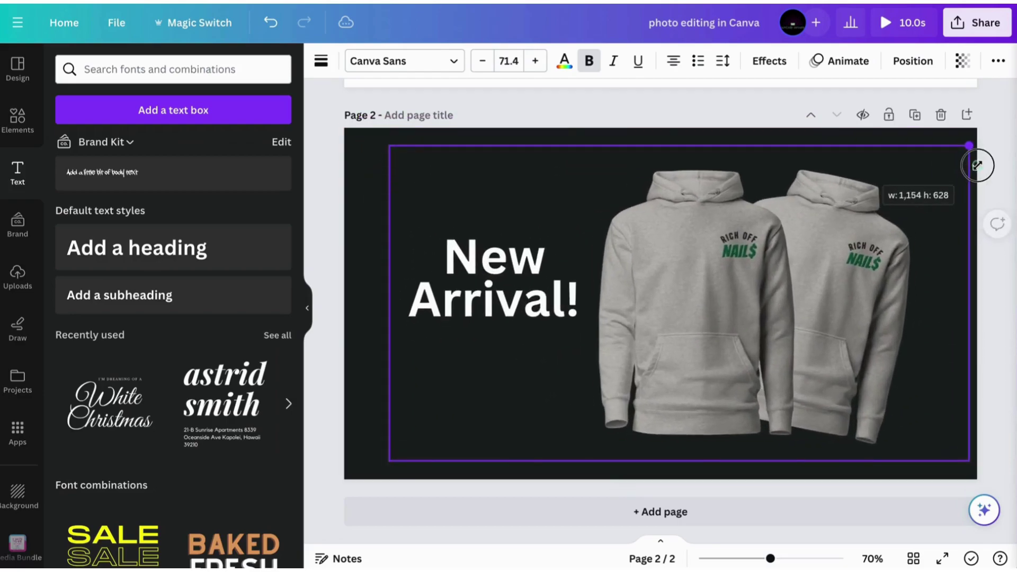
pyautogui.moveTo(823, 246); pyautogui.dragTo(802, 247)
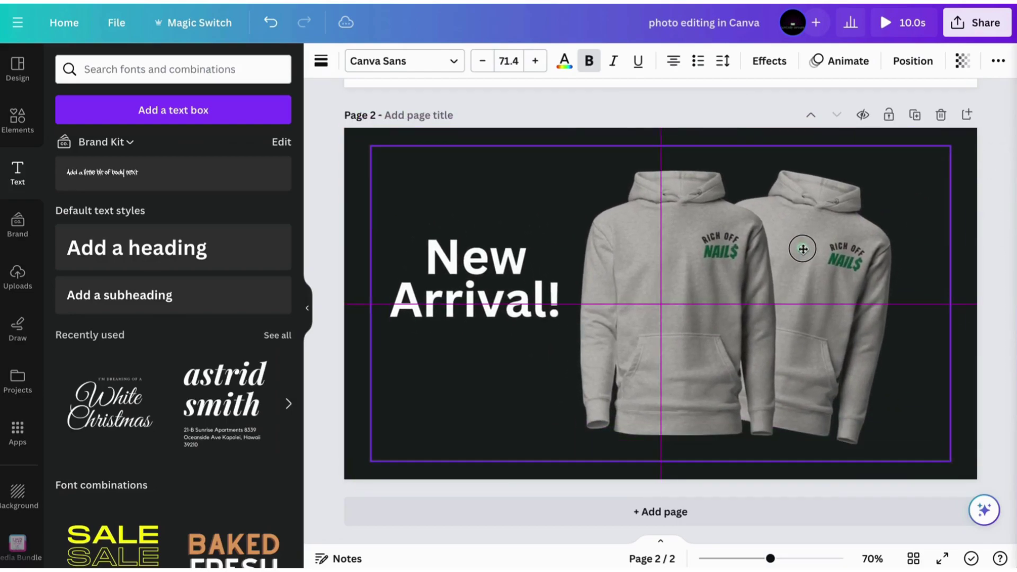